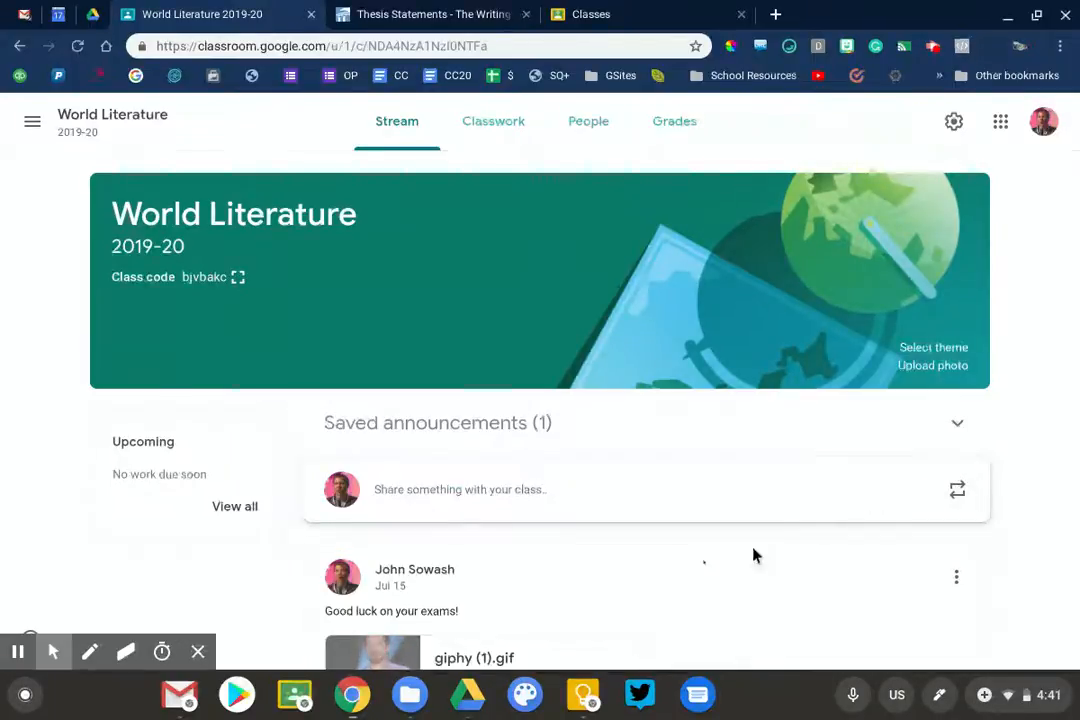
Open the Thesis Statement assignment in the Research Paper topic for editing and go to its attached rubric.
{"action": "left_click", "coordinate": [496, 118]}
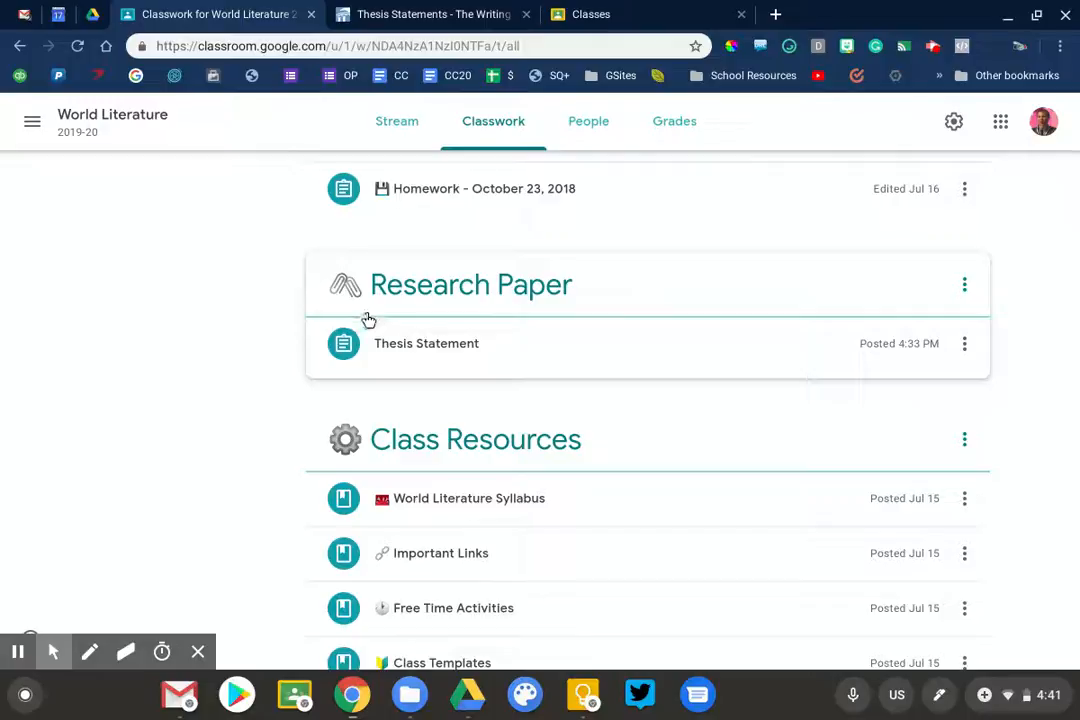
{"action": "left_click", "coordinate": [400, 346]}
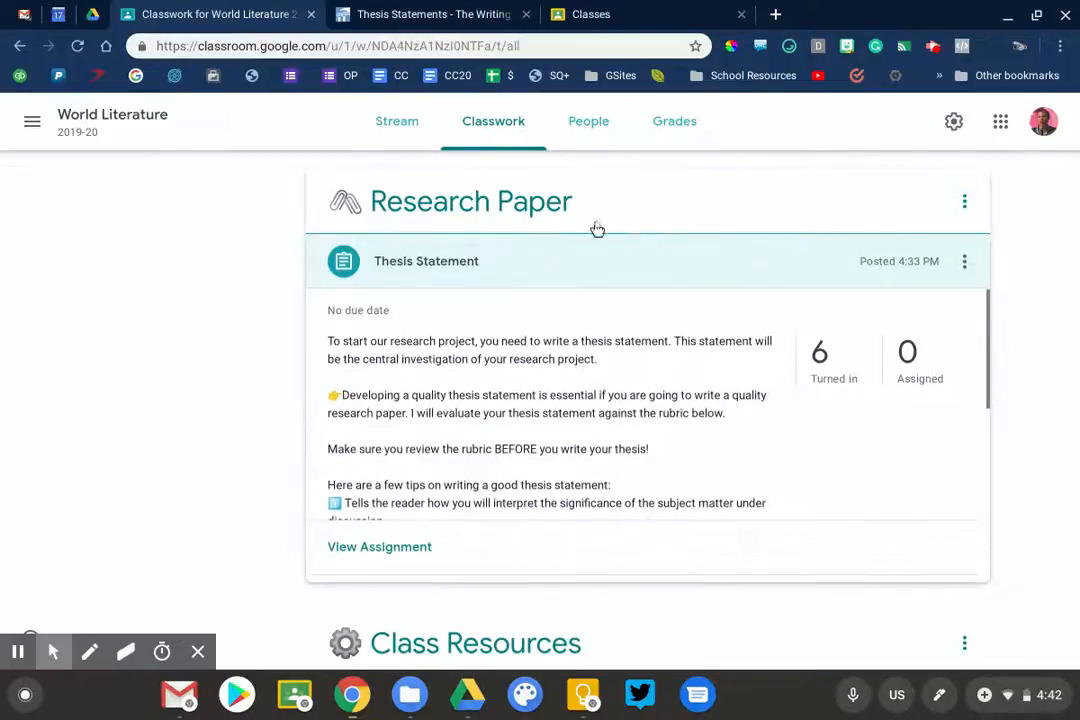
{"action": "left_click", "coordinate": [964, 264]}
{"action": "left_click", "coordinate": [941, 300]}
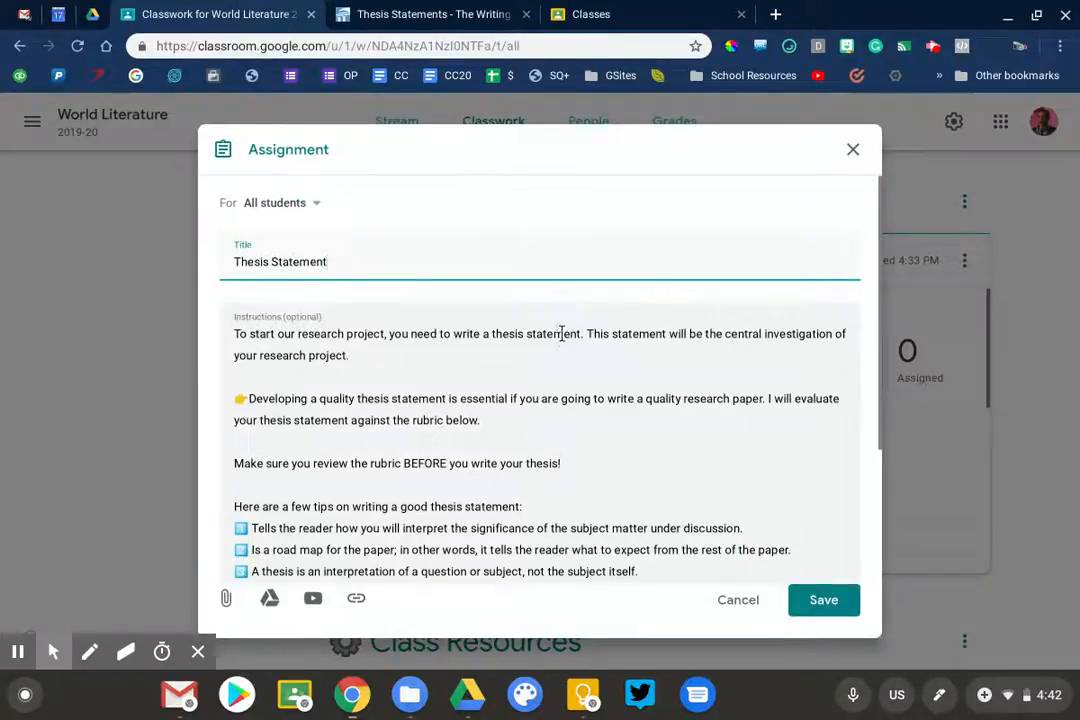
{"action": "scroll", "coordinate": [566, 333], "scroll_direction": "down", "scroll_amount": 3}
{"action": "scroll", "coordinate": [561, 333], "scroll_direction": "down", "scroll_amount": 2}
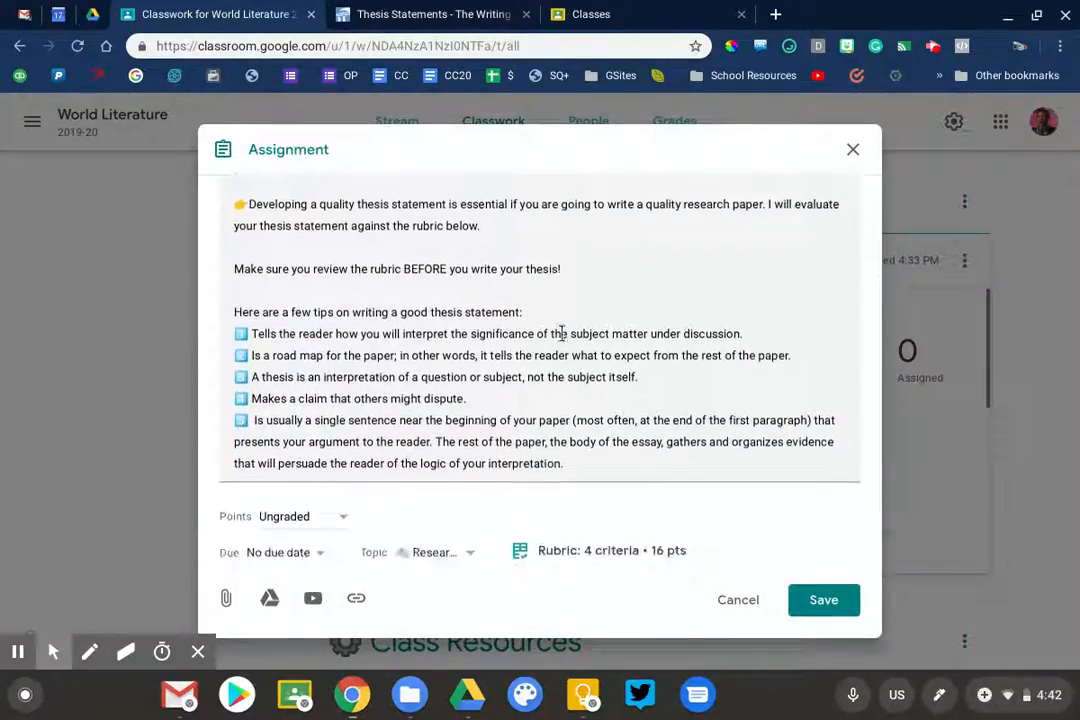
{"action": "left_click", "coordinate": [89, 651]}
{"action": "left_click_drag", "start_coordinate": [474, 512], "coordinate": [520, 497]}
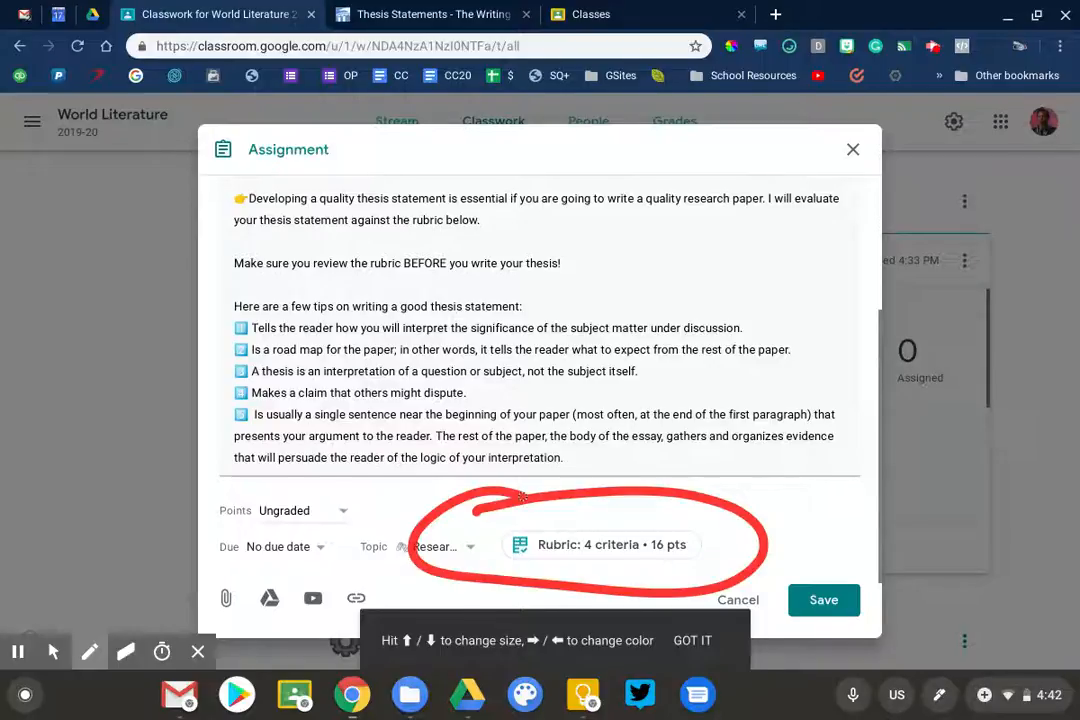
{"action": "key", "text": "alt+z"}
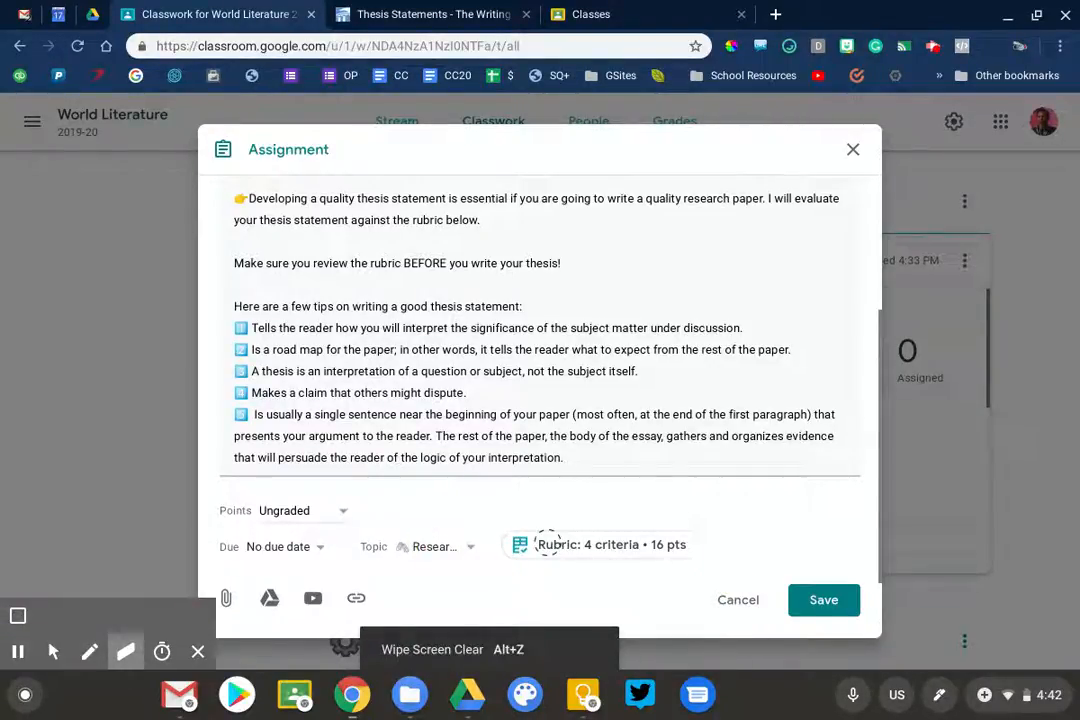
{"action": "key", "text": "alt+m"}
Open the assignment's attached rubric and review its criteria, performance levels and point values.
{"action": "left_click", "coordinate": [548, 548]}
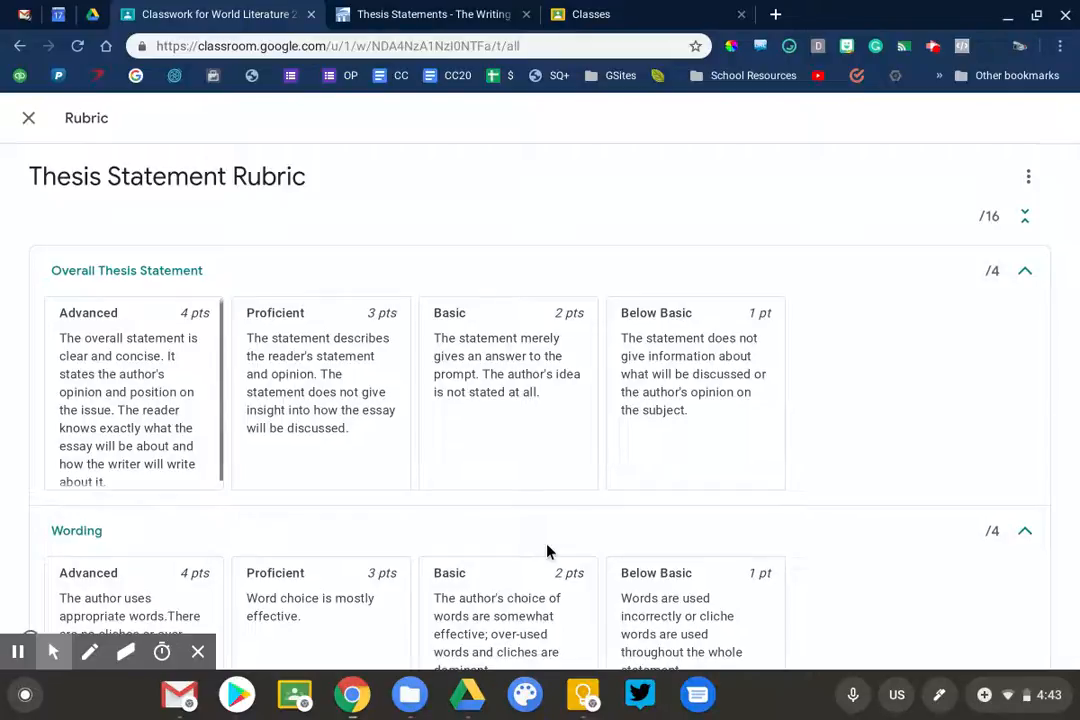
{"action": "scroll", "coordinate": [546, 546], "scroll_direction": "down", "scroll_amount": 2}
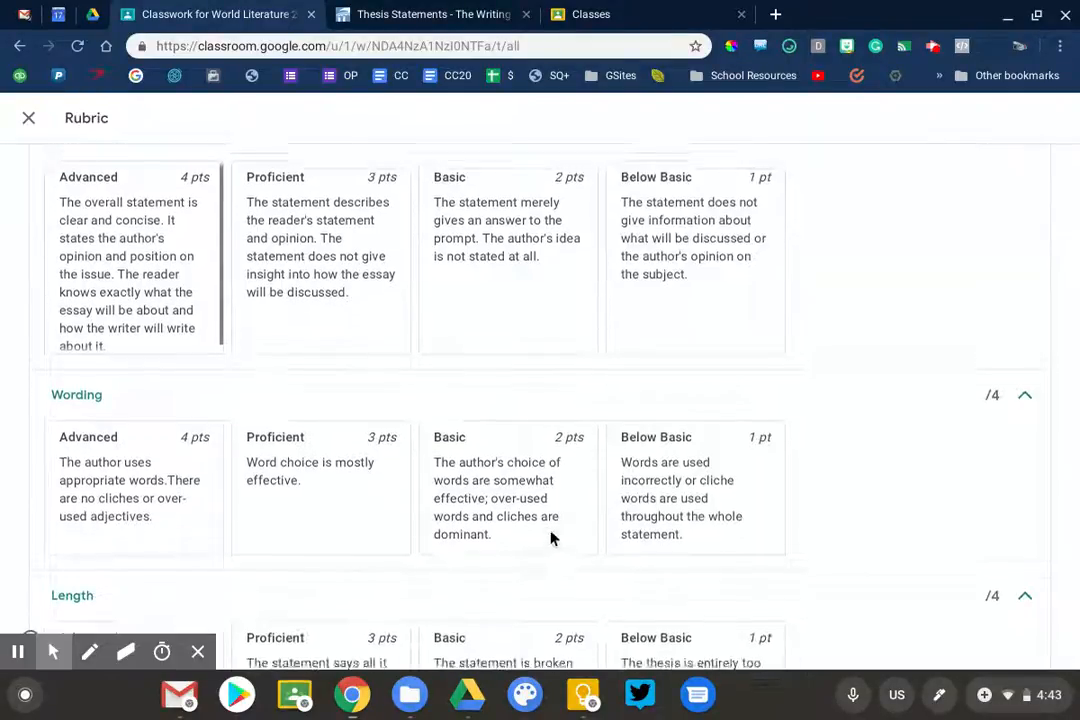
{"action": "scroll", "coordinate": [552, 536], "scroll_direction": "up", "scroll_amount": 2}
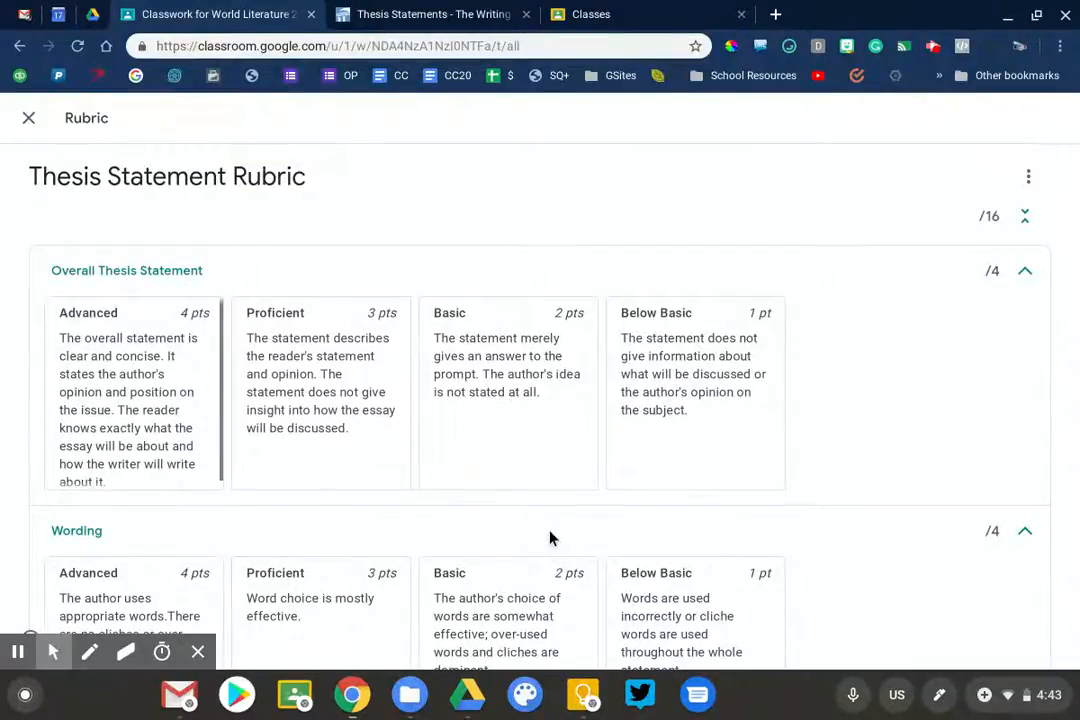
{"action": "scroll", "coordinate": [549, 538], "scroll_direction": "down", "scroll_amount": 3}
{"action": "scroll", "coordinate": [549, 538], "scroll_direction": "down", "scroll_amount": 3}
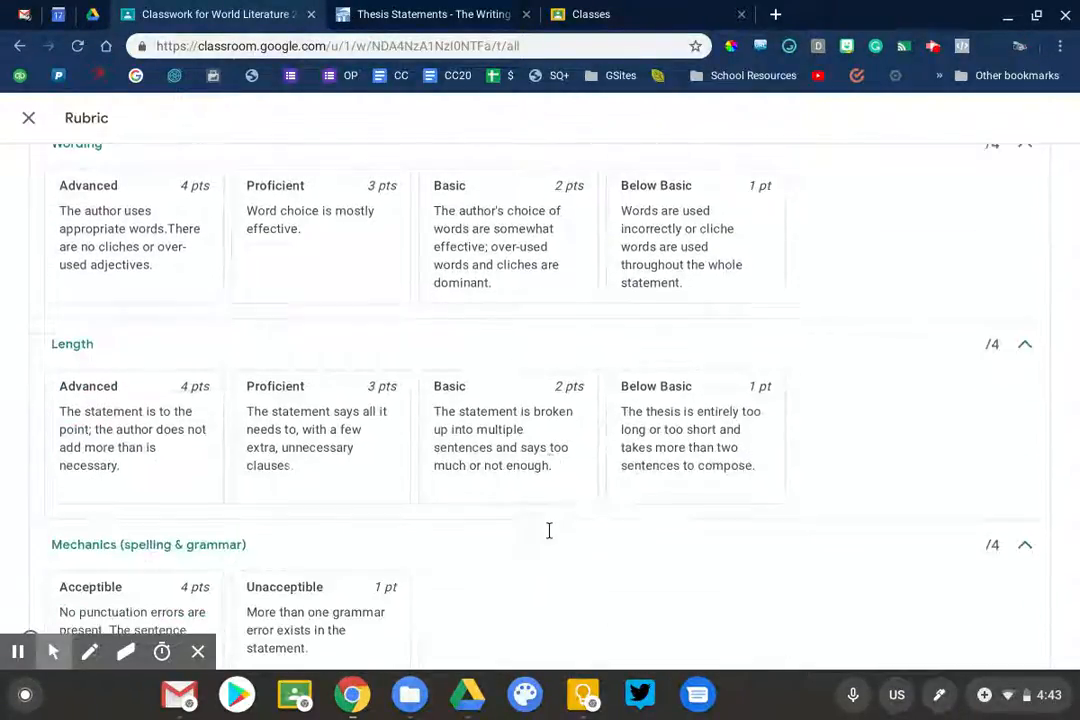
{"action": "scroll", "coordinate": [549, 538], "scroll_direction": "up", "scroll_amount": 5}
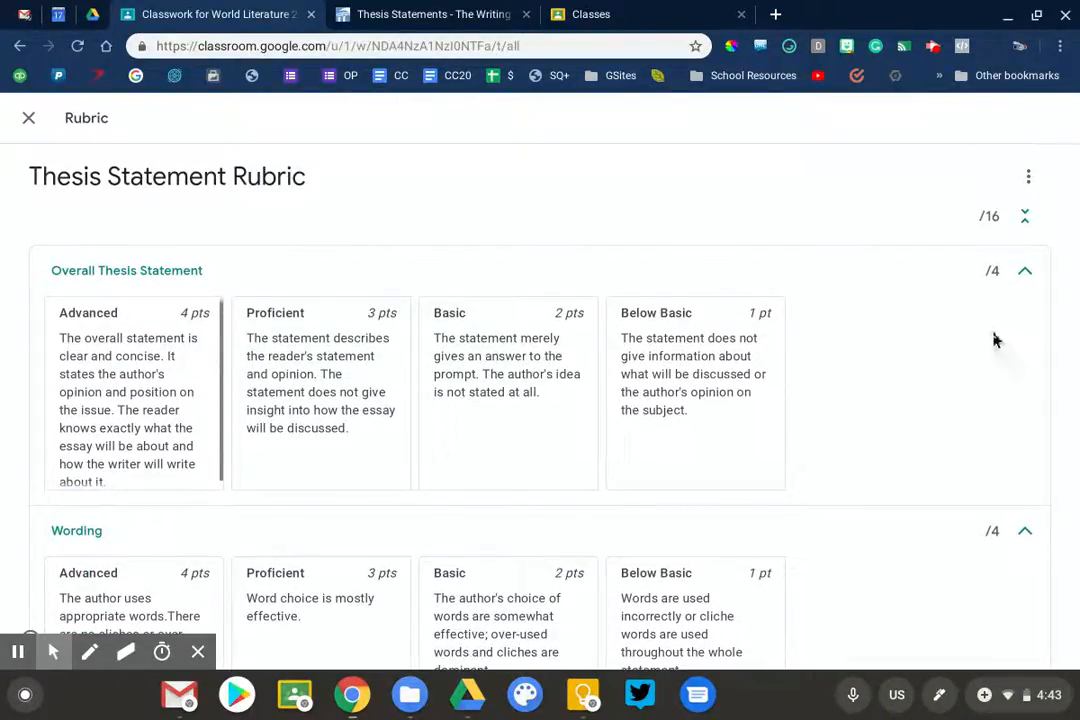
Open the Thesis Statement Rubric for editing at the Overall Thesis Statement criterion.
{"action": "left_click", "coordinate": [1028, 177]}
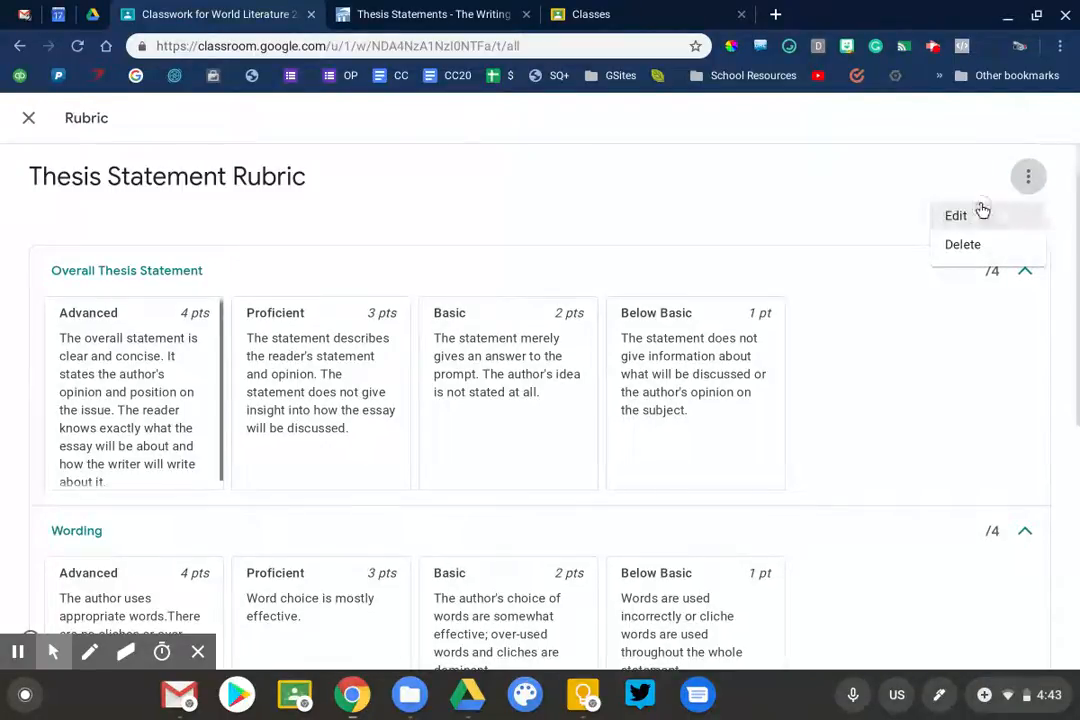
{"action": "left_click", "coordinate": [982, 212]}
{"action": "scroll", "coordinate": [639, 292], "scroll_direction": "down", "scroll_amount": 2}
{"action": "scroll", "coordinate": [639, 292], "scroll_direction": "down", "scroll_amount": 1}
{"action": "scroll", "coordinate": [638, 290], "scroll_direction": "up", "scroll_amount": 1}
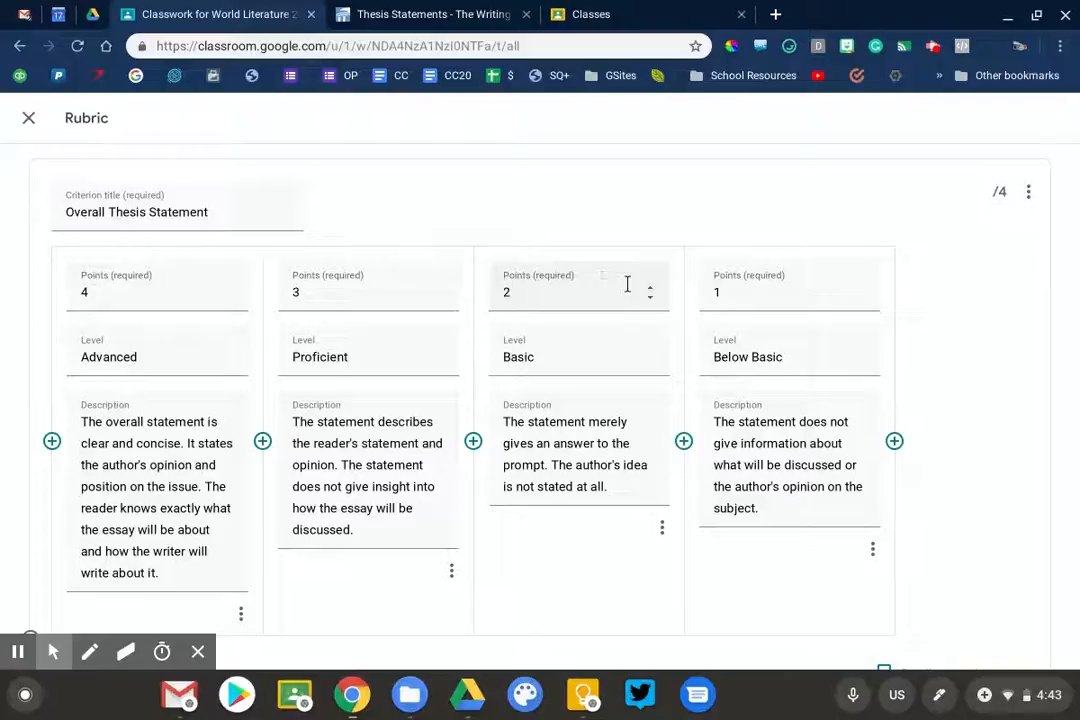
{"action": "left_click", "coordinate": [89, 651]}
{"action": "mouse_move", "coordinate": [42, 185]}
{"action": "left_mouse_down"}
{"action": "mouse_move", "coordinate": [203, 150]}
{"action": "mouse_move", "coordinate": [66, 173]}
{"action": "left_mouse_up"}
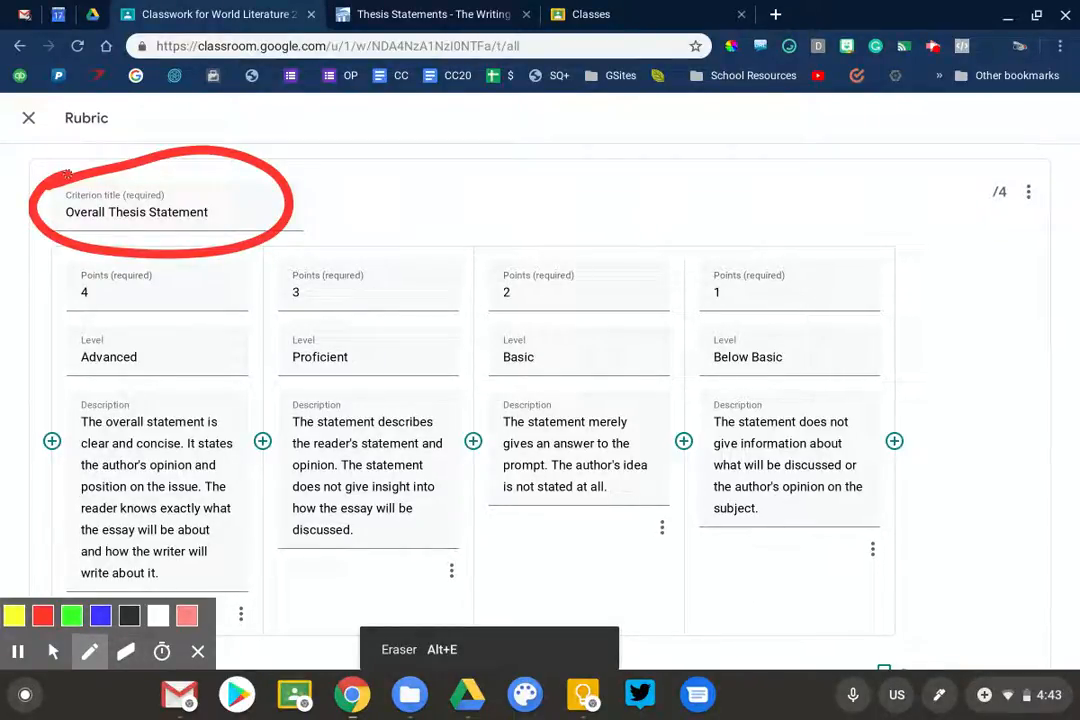
{"action": "left_click", "coordinate": [72, 616]}
{"action": "mouse_move", "coordinate": [48, 250]}
{"action": "left_mouse_down"}
{"action": "mouse_move", "coordinate": [760, 240]}
{"action": "mouse_move", "coordinate": [899, 440]}
{"action": "mouse_move", "coordinate": [770, 622]}
{"action": "mouse_move", "coordinate": [127, 622]}
{"action": "mouse_move", "coordinate": [14, 262]}
{"action": "mouse_move", "coordinate": [40, 244]}
{"action": "left_mouse_up"}
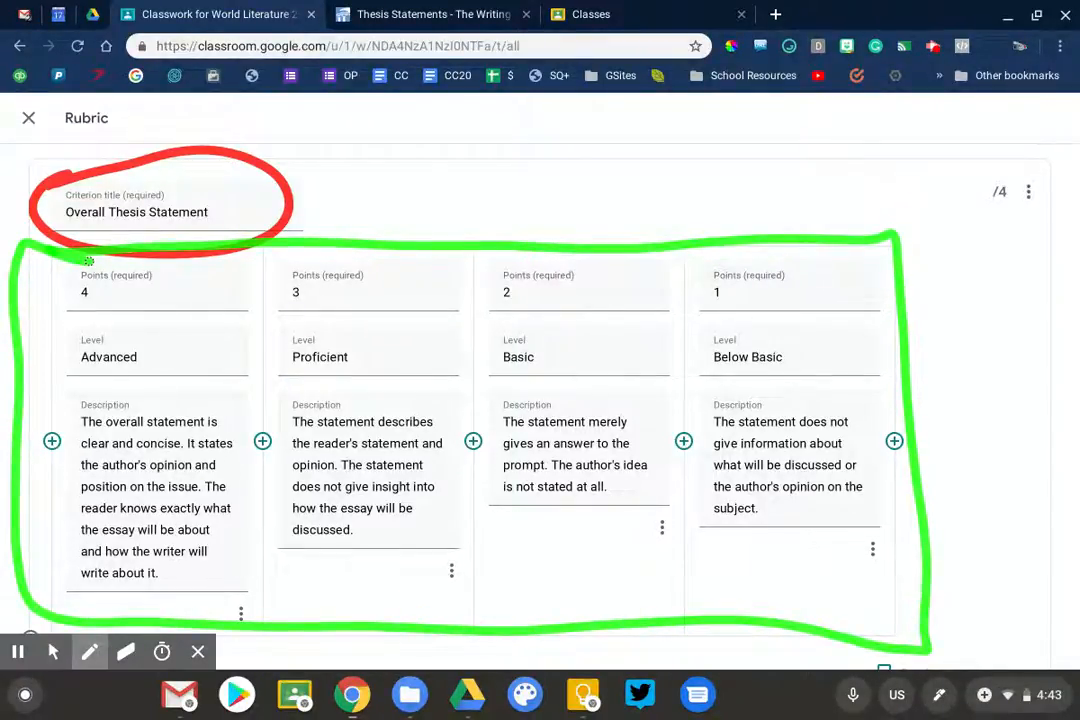
{"action": "left_click", "coordinate": [125, 651]}
{"action": "left_click", "coordinate": [18, 615]}
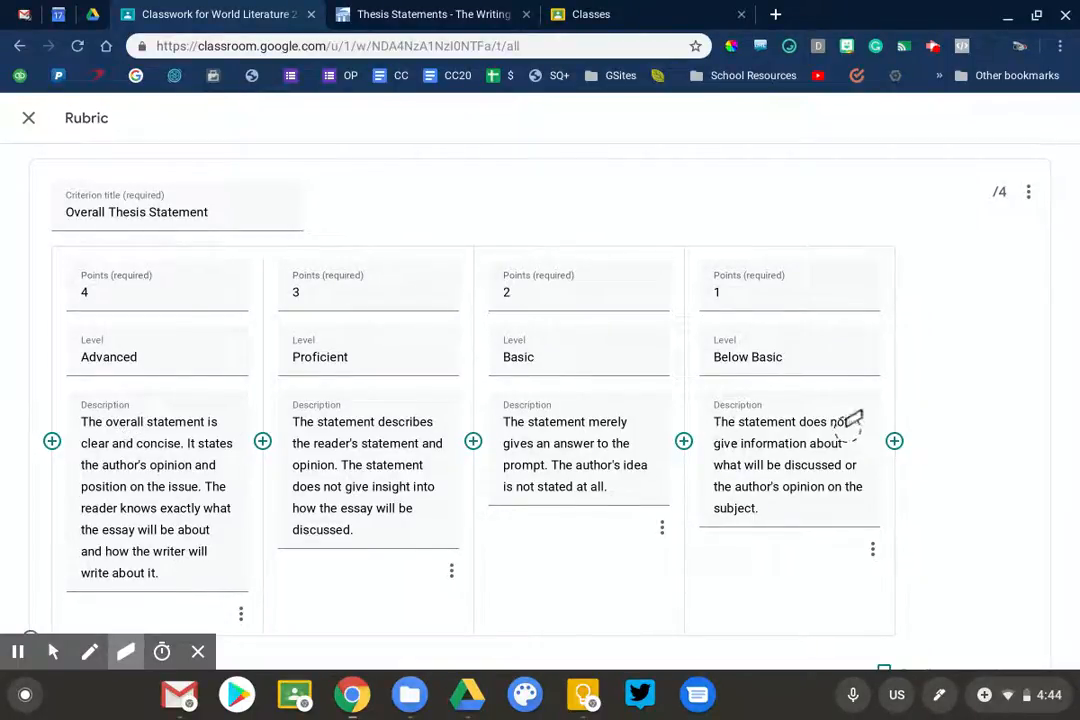
{"action": "key", "text": "alt+p"}
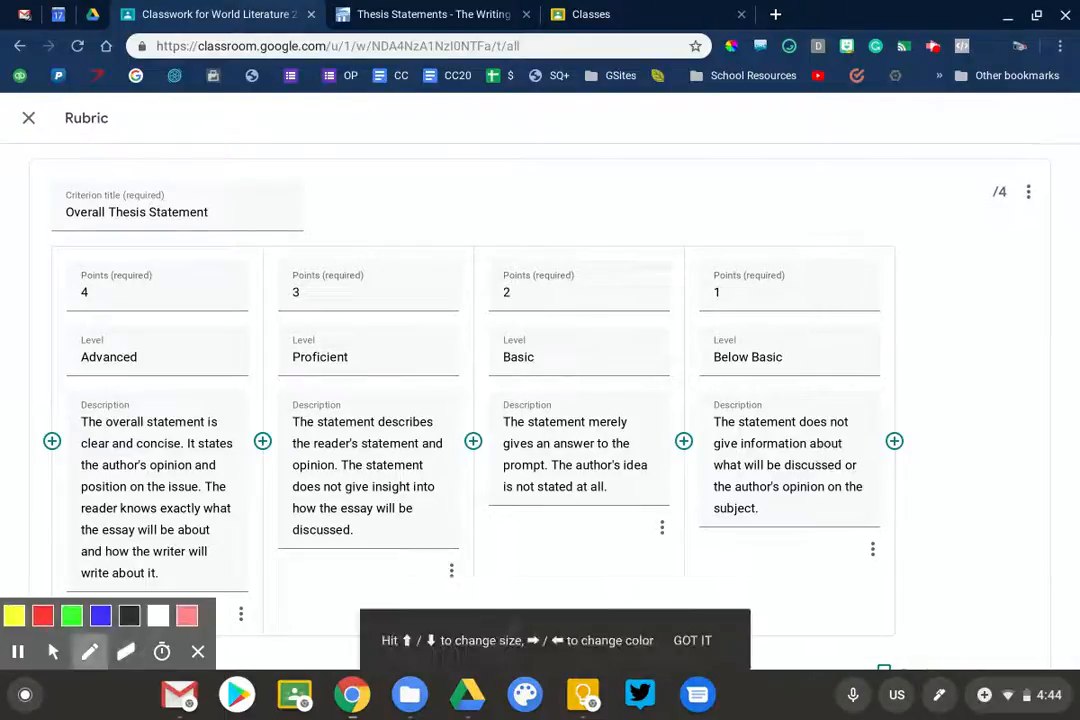
{"action": "key", "text": "alt+m"}
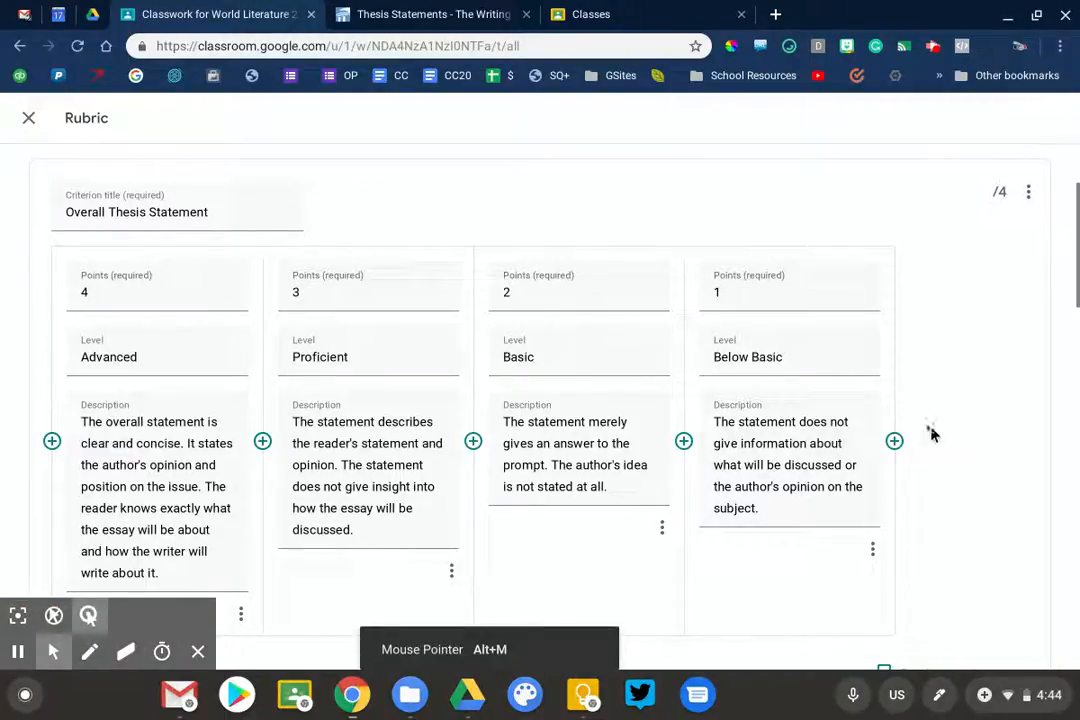
Add a blank performance level after Below Basic in the Overall Thesis Statement criterion.
{"action": "left_click", "coordinate": [895, 442]}
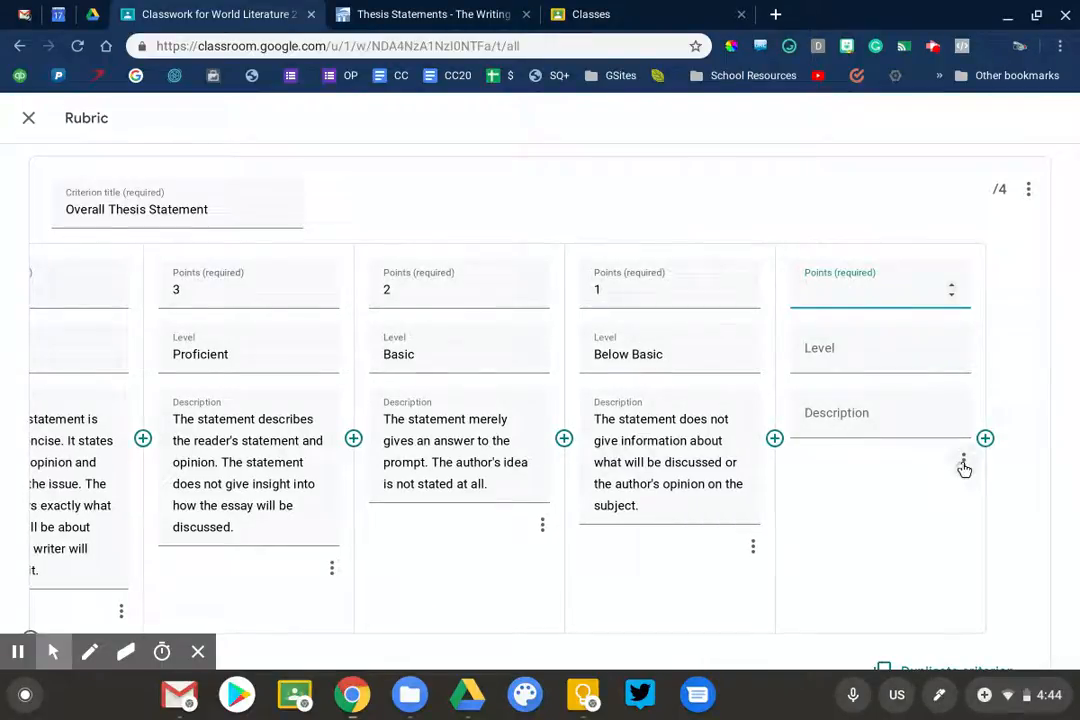
{"action": "left_click", "coordinate": [962, 468]}
{"action": "scroll", "coordinate": [925, 533], "scroll_direction": "down", "scroll_amount": 3}
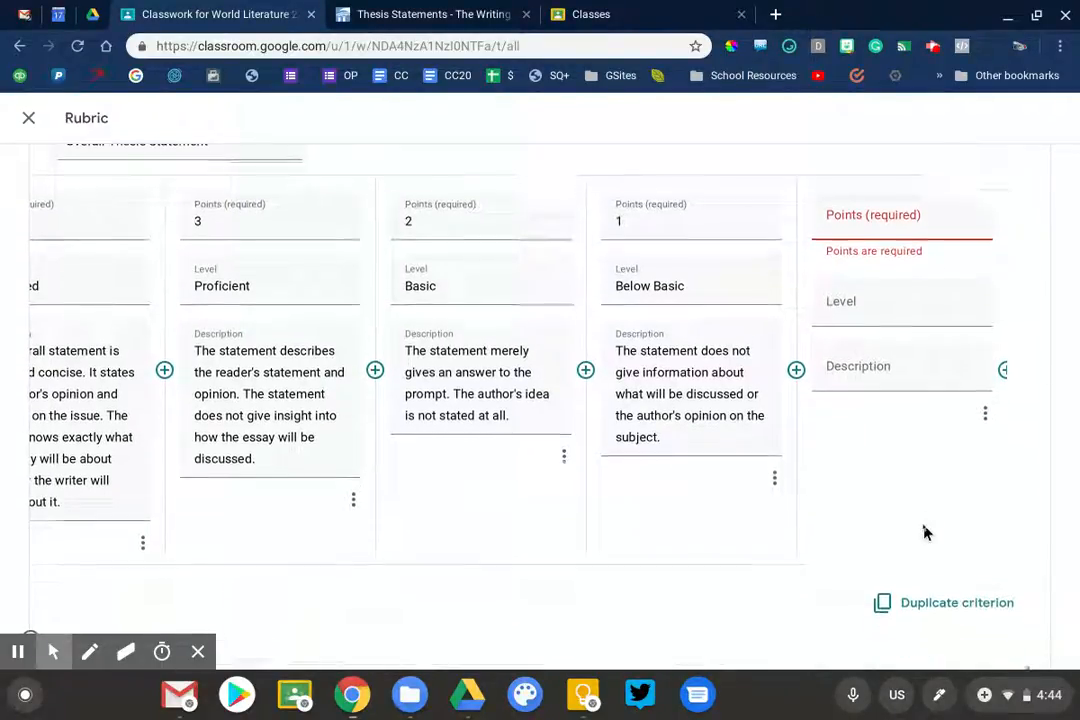
{"action": "scroll", "coordinate": [925, 533], "scroll_direction": "up", "scroll_amount": 2}
{"action": "scroll", "coordinate": [880, 470], "scroll_direction": "up", "scroll_amount": 1}
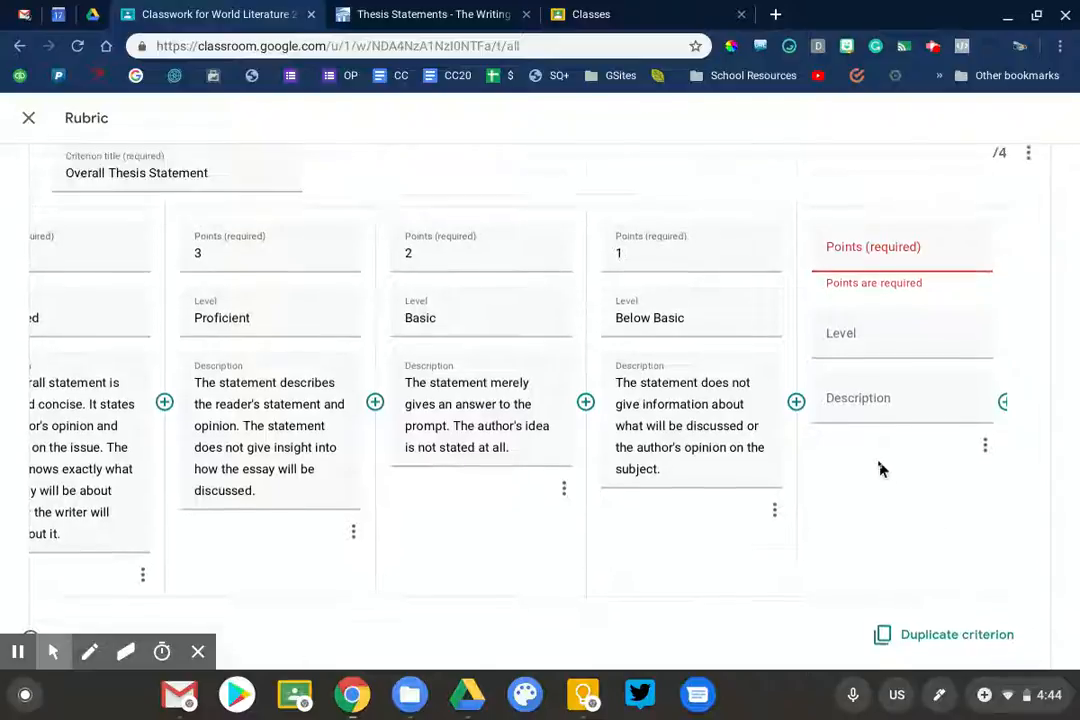
{"action": "left_click", "coordinate": [812, 251]}
{"action": "scroll", "coordinate": [812, 251], "scroll_direction": "down", "scroll_amount": 1}
{"action": "scroll", "coordinate": [810, 250], "scroll_direction": "down", "scroll_amount": 1}
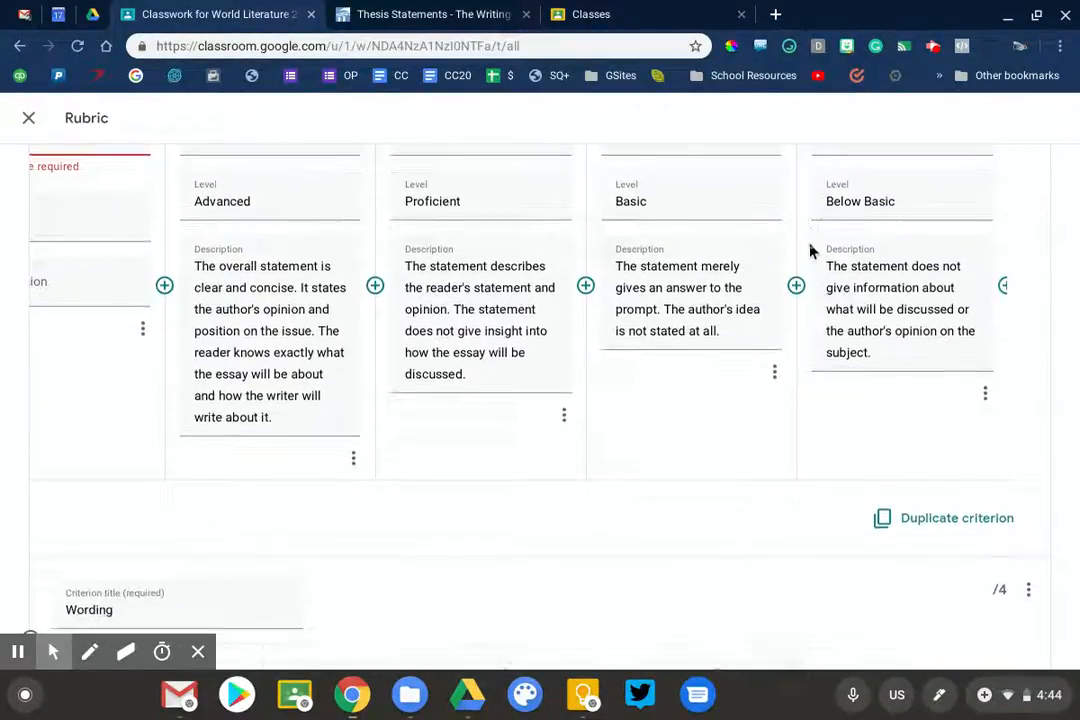
{"action": "scroll", "coordinate": [810, 250], "scroll_direction": "up", "scroll_amount": 1}
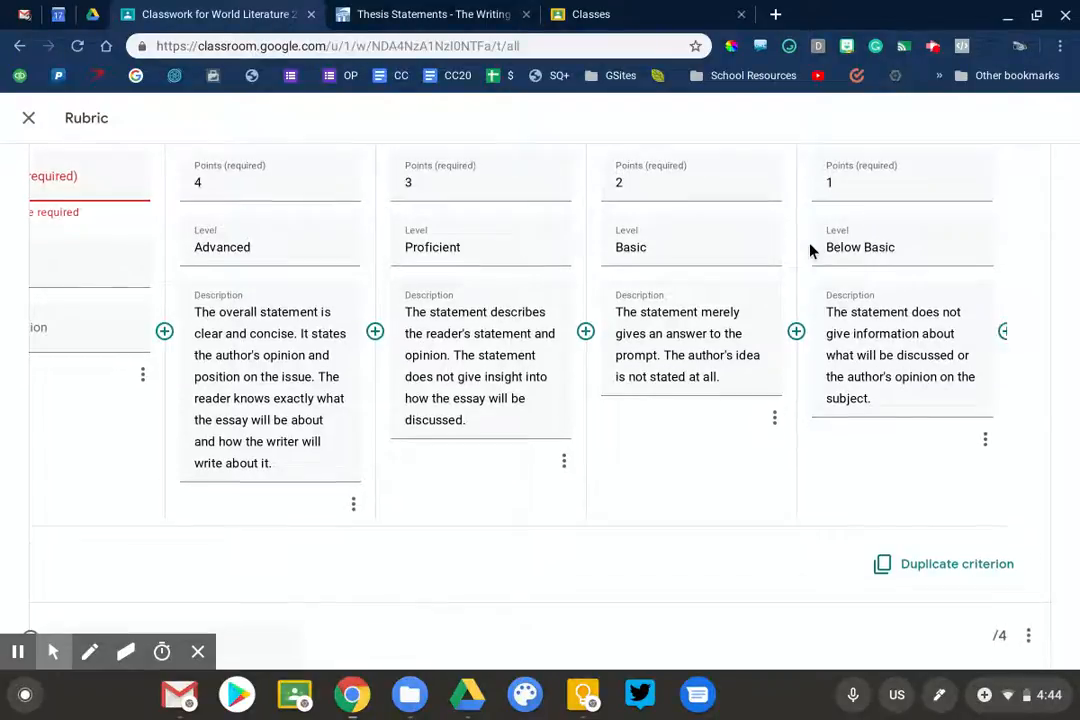
{"action": "scroll", "coordinate": [810, 250], "scroll_direction": "down", "scroll_amount": 1}
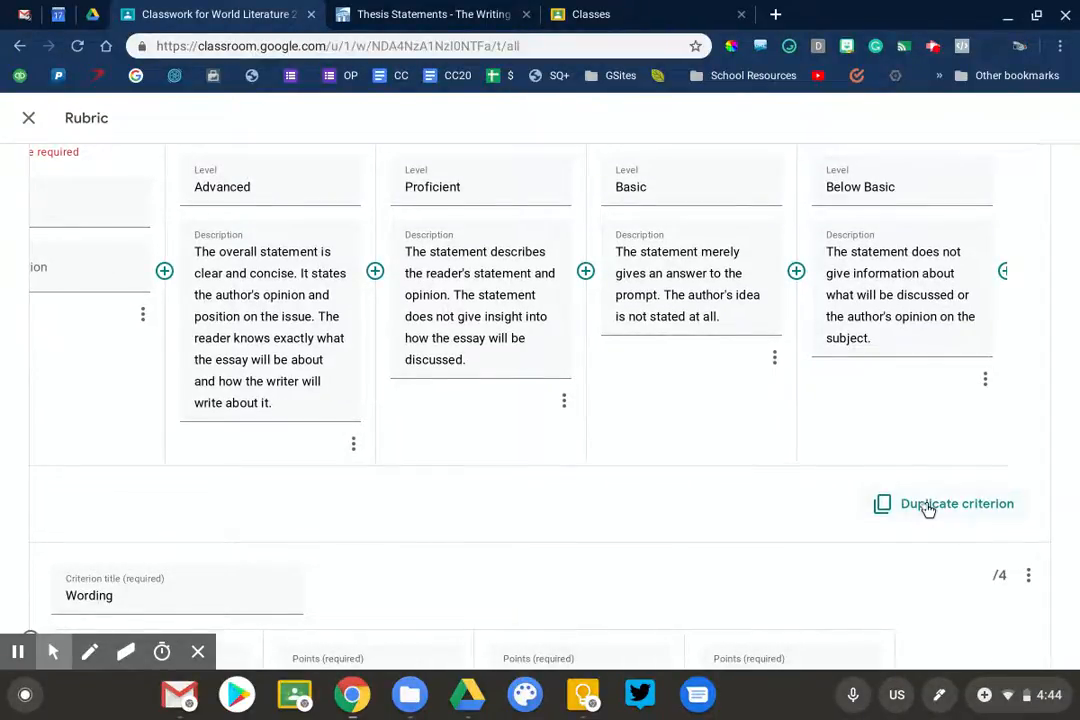
Examine the remaining rubric criteria, from Wording down to Mechanics (spelling & grammar), and their performance levels.
{"action": "scroll", "coordinate": [928, 510], "scroll_direction": "down", "scroll_amount": 1}
{"action": "scroll", "coordinate": [928, 510], "scroll_direction": "down", "scroll_amount": 2}
{"action": "scroll", "coordinate": [928, 510], "scroll_direction": "down", "scroll_amount": 1}
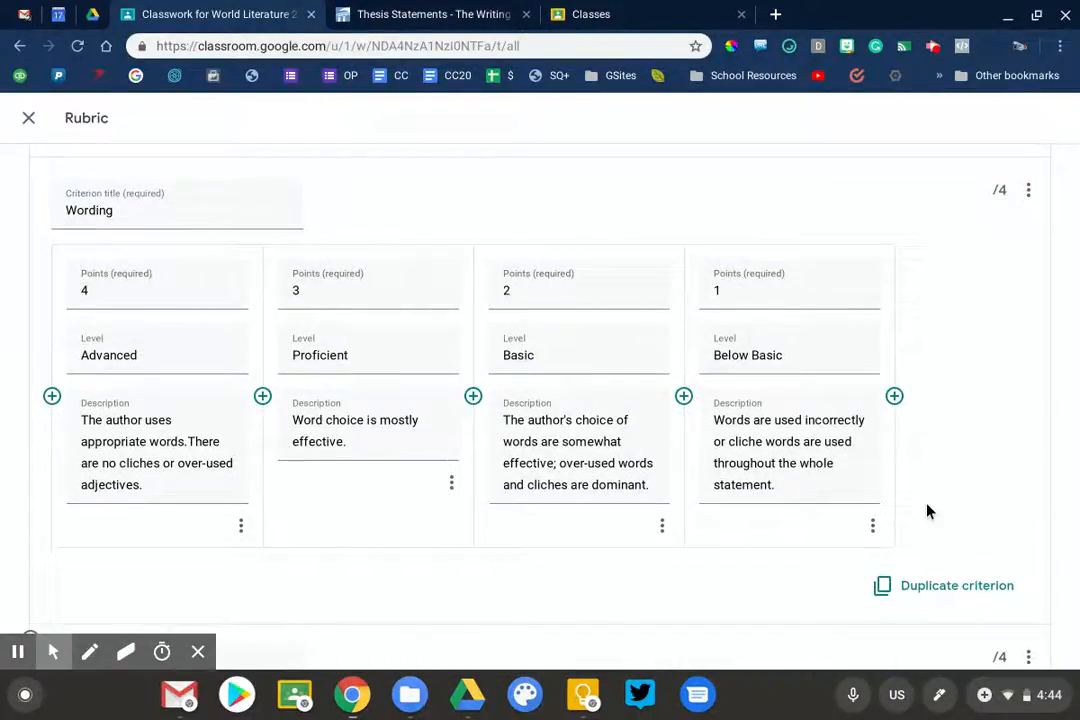
{"action": "scroll", "coordinate": [928, 510], "scroll_direction": "up", "scroll_amount": 5}
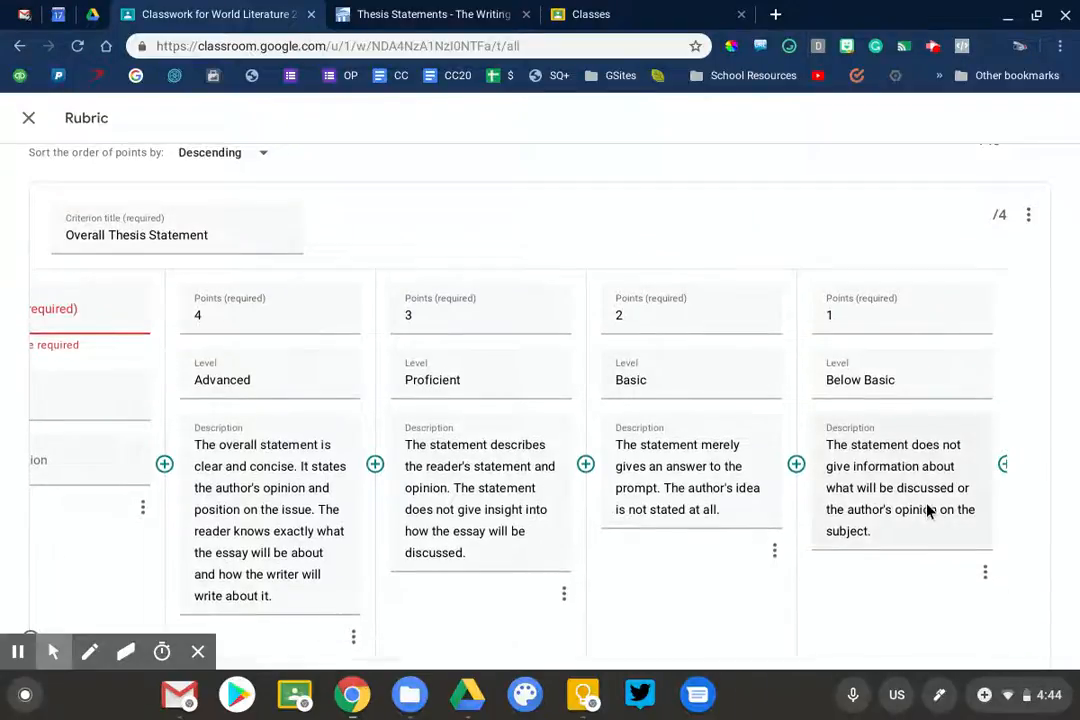
{"action": "scroll", "coordinate": [928, 510], "scroll_direction": "down", "scroll_amount": 5}
{"action": "scroll", "coordinate": [928, 510], "scroll_direction": "down", "scroll_amount": 5}
{"action": "scroll", "coordinate": [928, 511], "scroll_direction": "down", "scroll_amount": 5}
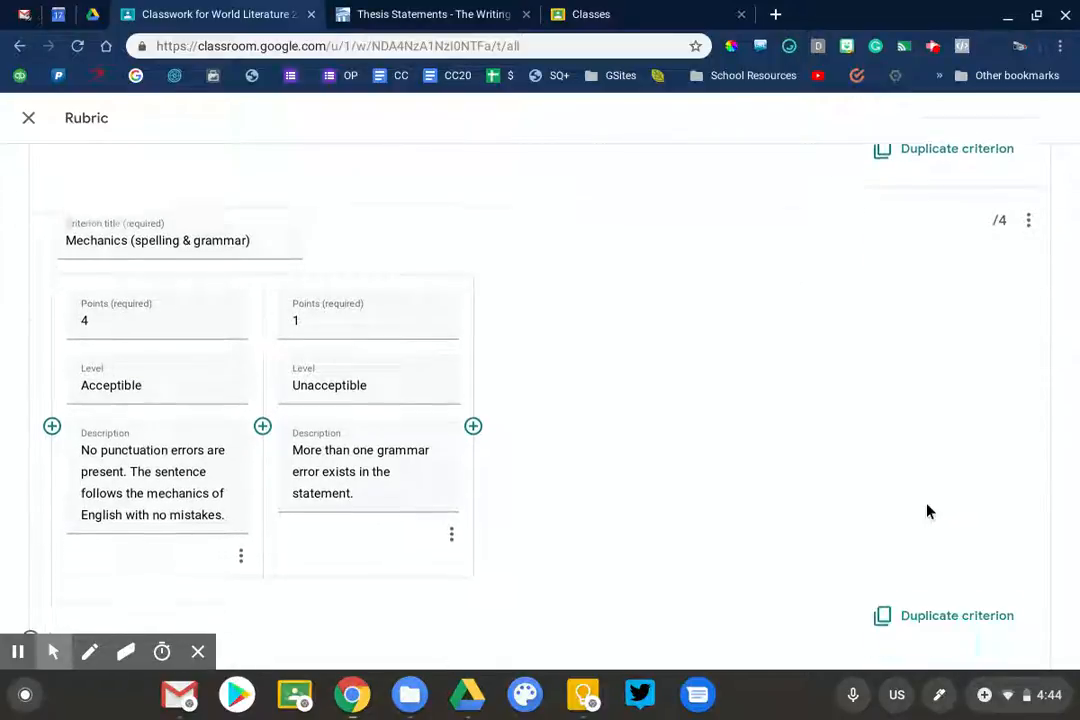
{"action": "scroll", "coordinate": [928, 511], "scroll_direction": "down", "scroll_amount": 1}
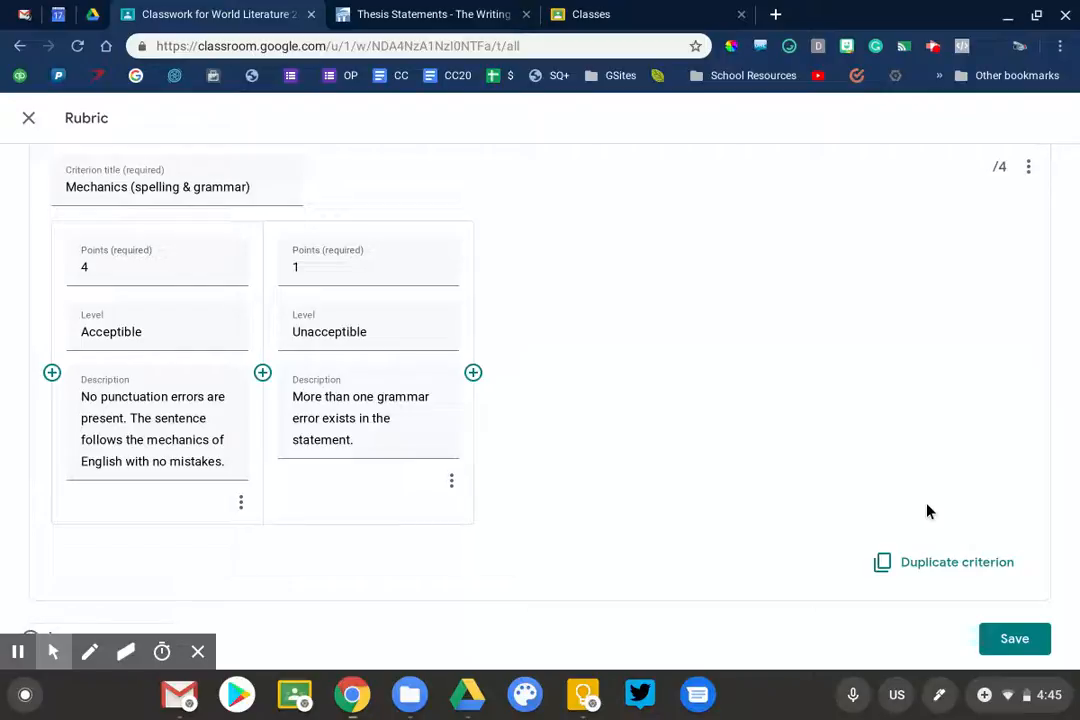
{"action": "scroll", "coordinate": [847, 496], "scroll_direction": "up", "scroll_amount": 1}
{"action": "scroll", "coordinate": [847, 496], "scroll_direction": "down", "scroll_amount": 1}
{"action": "scroll", "coordinate": [847, 496], "scroll_direction": "up", "scroll_amount": 2}
{"action": "scroll", "coordinate": [847, 496], "scroll_direction": "down", "scroll_amount": 2}
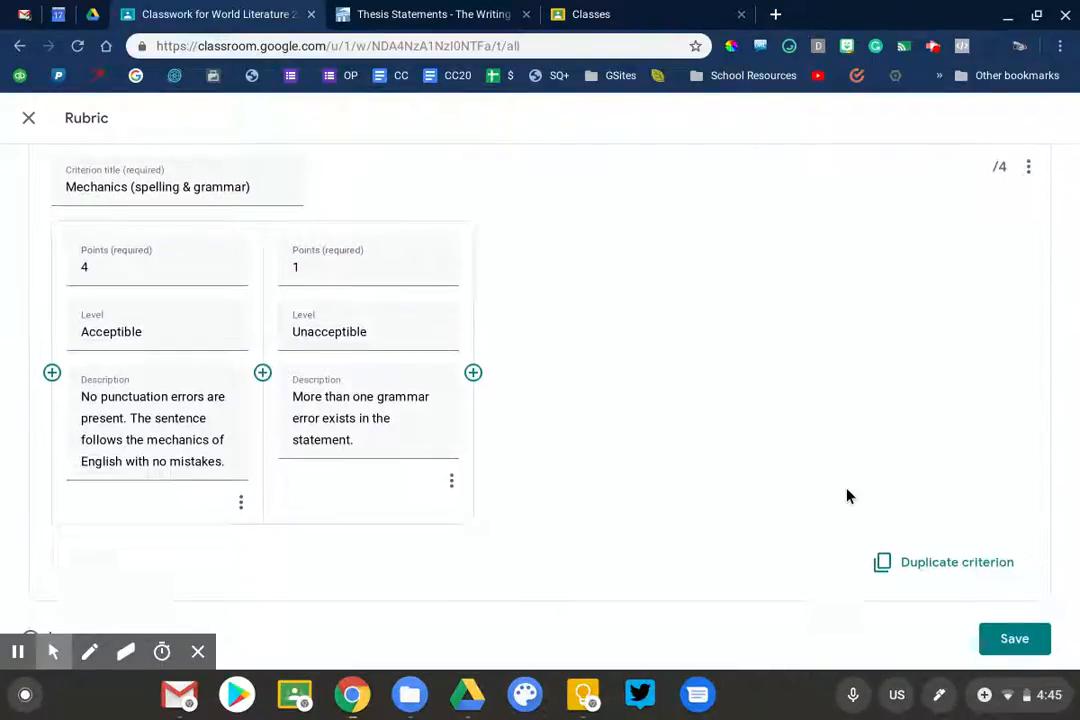
{"action": "right_click", "coordinate": [847, 494]}
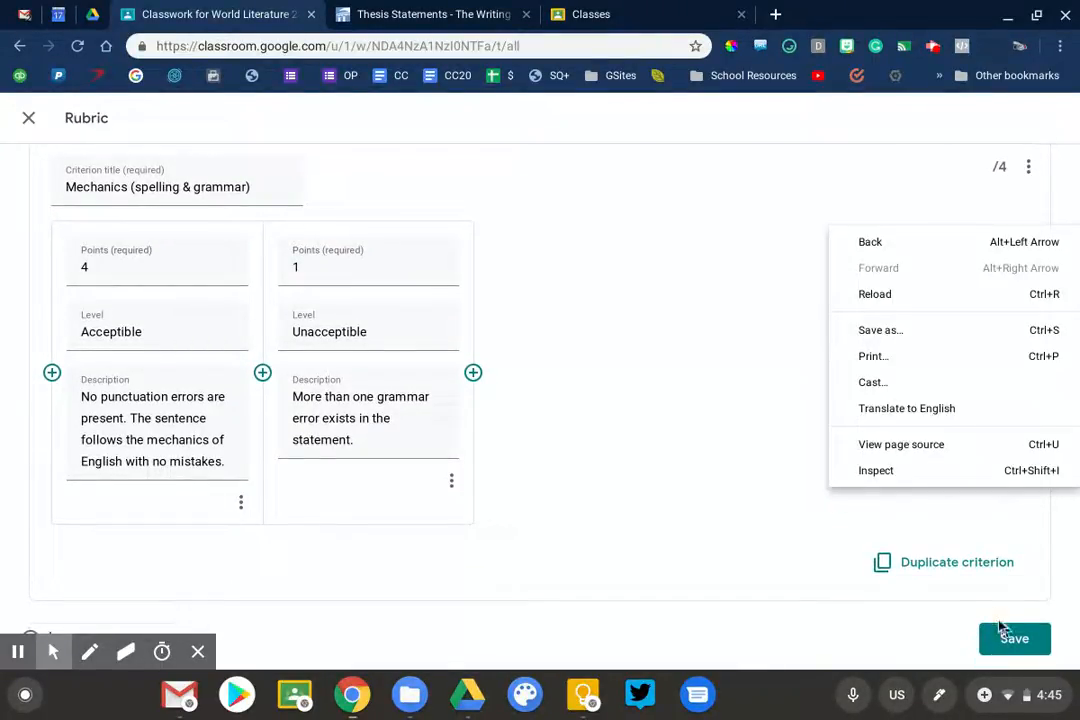
{"action": "left_click", "coordinate": [899, 621]}
{"action": "scroll", "coordinate": [899, 621], "scroll_direction": "up", "scroll_amount": 10}
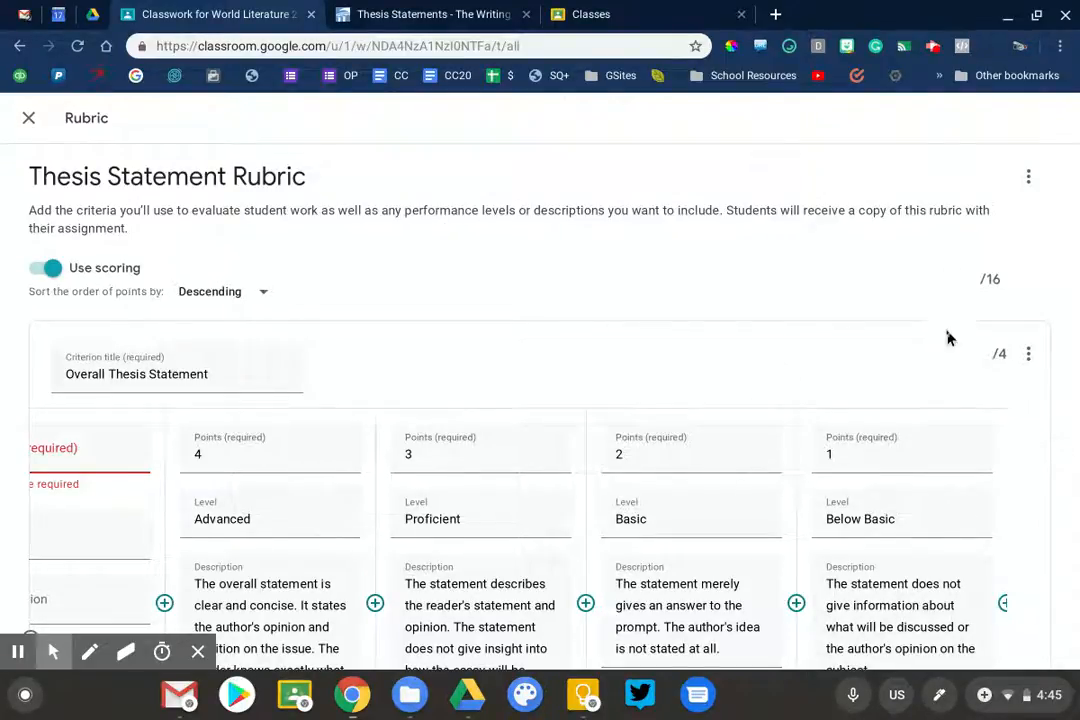
{"action": "scroll", "coordinate": [950, 450], "scroll_direction": "down", "scroll_amount": 7}
{"action": "scroll", "coordinate": [980, 615], "scroll_direction": "down", "scroll_amount": 3}
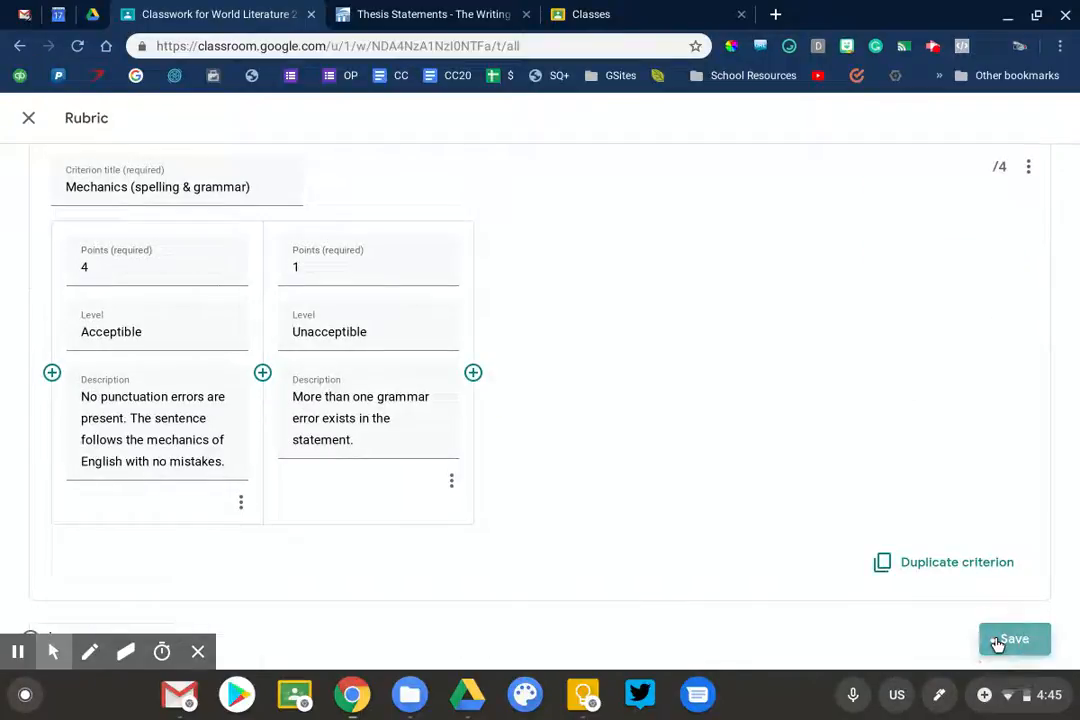
Remove the blank performance level from the Overall Thesis Statement criterion.
{"action": "scroll", "coordinate": [468, 393], "scroll_direction": "up", "scroll_amount": 10}
{"action": "scroll", "coordinate": [197, 435], "scroll_direction": "down", "scroll_amount": 2}
{"action": "scroll", "coordinate": [152, 422], "scroll_direction": "left", "scroll_amount": 2}
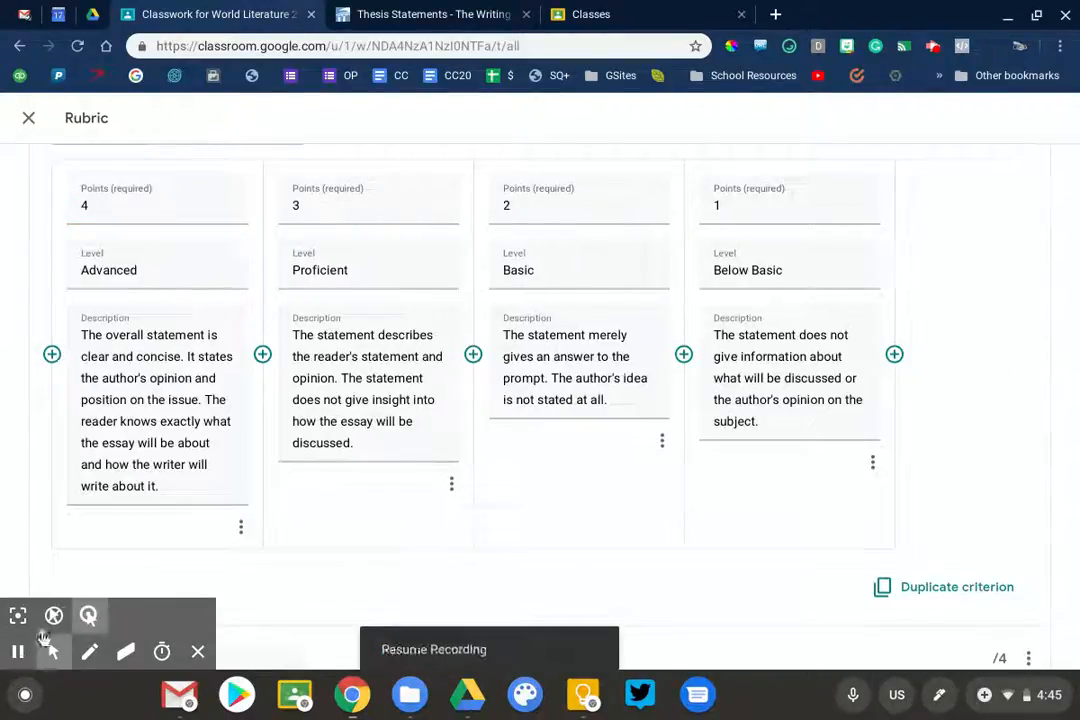
{"action": "left_click", "coordinate": [53, 651]}
{"action": "scroll", "coordinate": [200, 420], "scroll_direction": "down", "scroll_amount": 5}
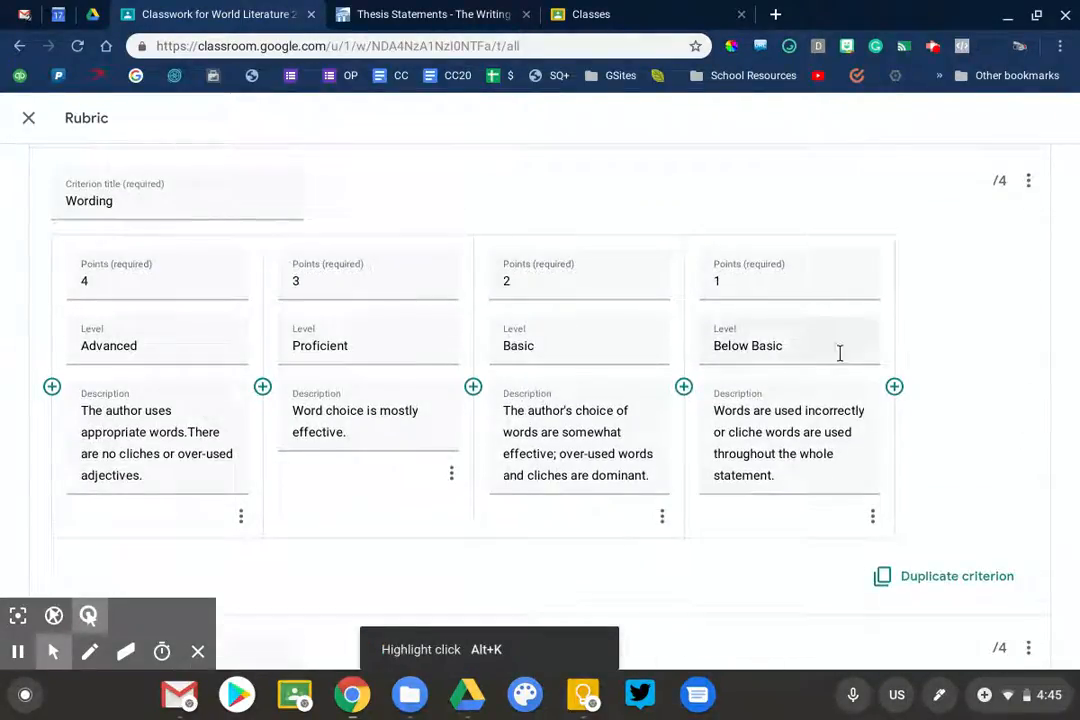
{"action": "scroll", "coordinate": [846, 362], "scroll_direction": "down", "scroll_amount": 5}
{"action": "scroll", "coordinate": [946, 441], "scroll_direction": "up", "scroll_amount": 15}
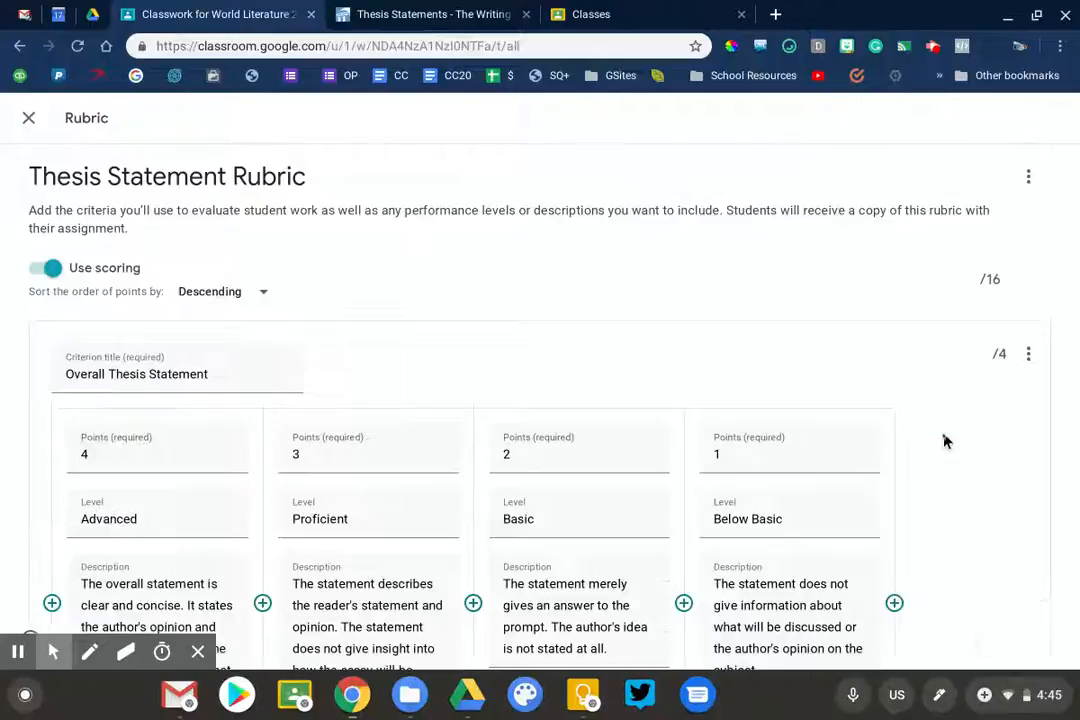
Close the rubric editor, switch to the student's incognito window and open the full Thesis Statement assignment there.
{"action": "left_click", "coordinate": [29, 118]}
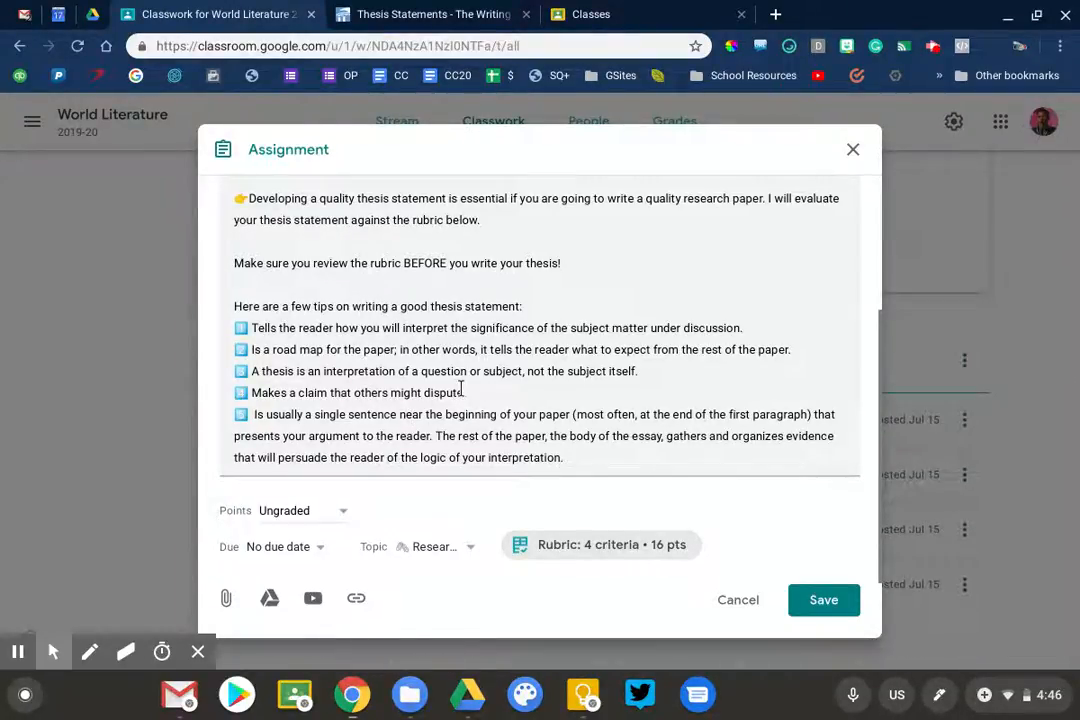
{"action": "key", "text": "alt+Tab"}
{"action": "scroll", "coordinate": [463, 395], "scroll_direction": "up", "scroll_amount": 1}
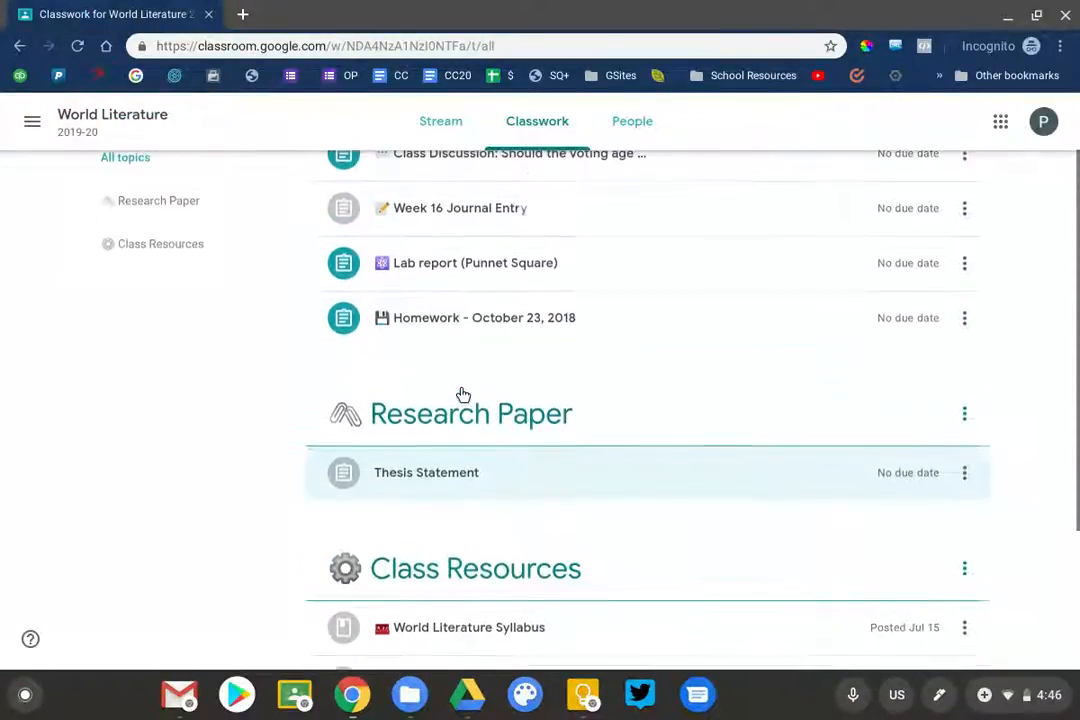
{"action": "scroll", "coordinate": [463, 395], "scroll_direction": "down", "scroll_amount": 1}
{"action": "left_click", "coordinate": [458, 376]}
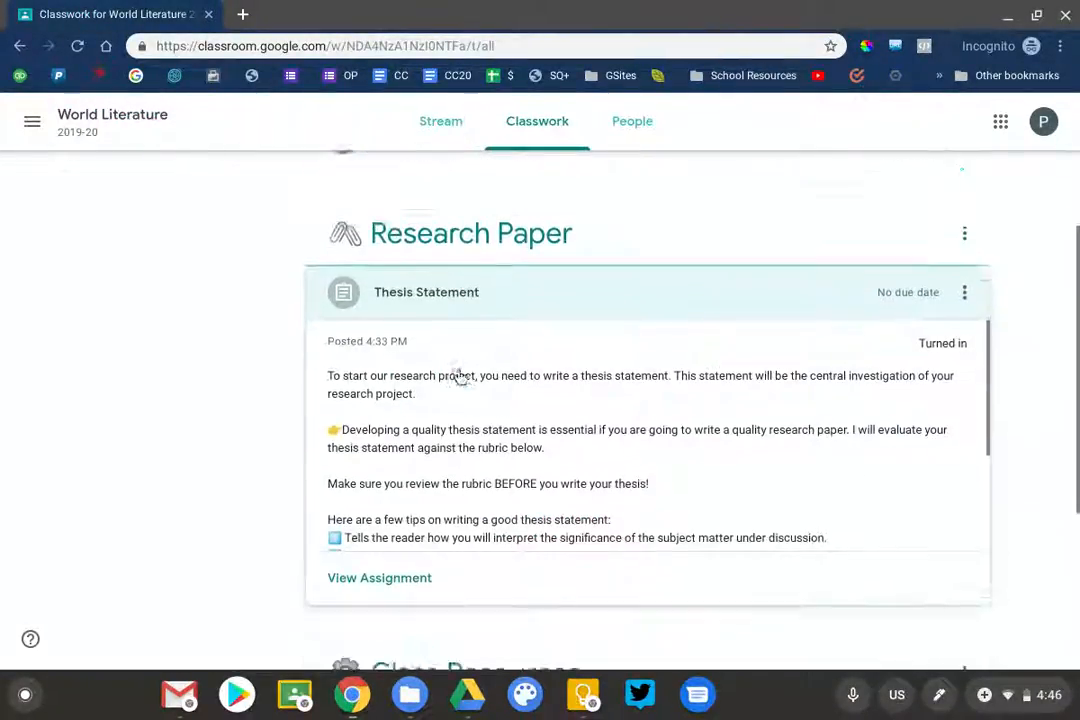
{"action": "scroll", "coordinate": [458, 371], "scroll_direction": "down", "scroll_amount": 2}
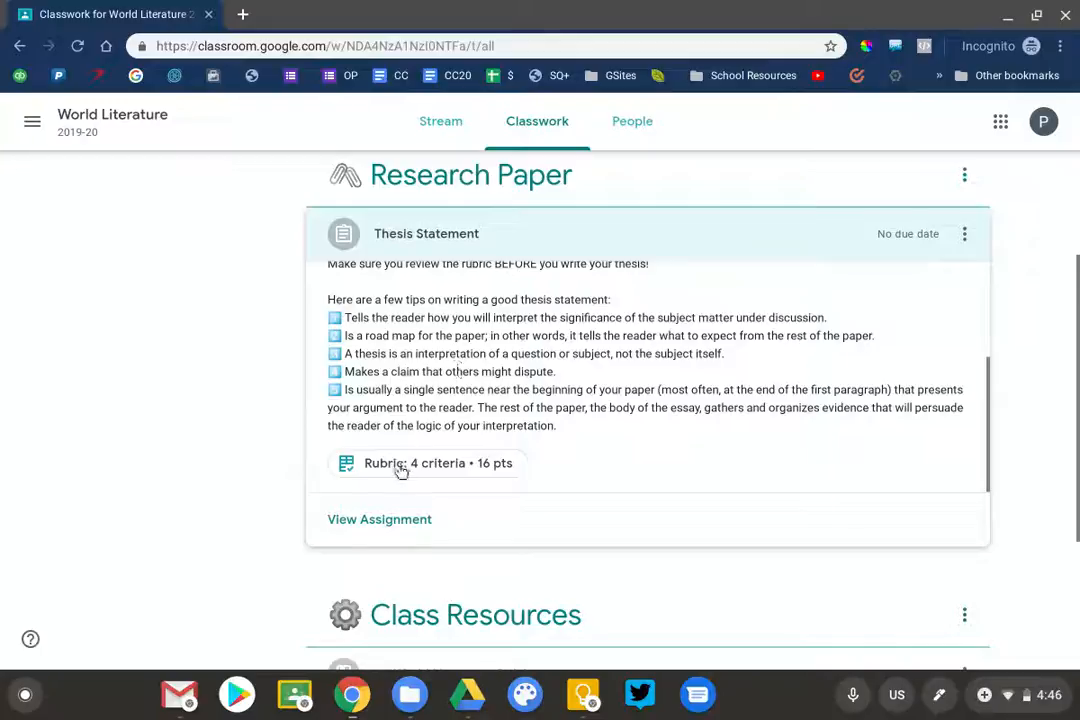
{"action": "left_click", "coordinate": [345, 521]}
Review the assignment instructions and the rubric criteria beneath them in the student view.
{"action": "scroll", "coordinate": [241, 419], "scroll_direction": "down", "scroll_amount": 2}
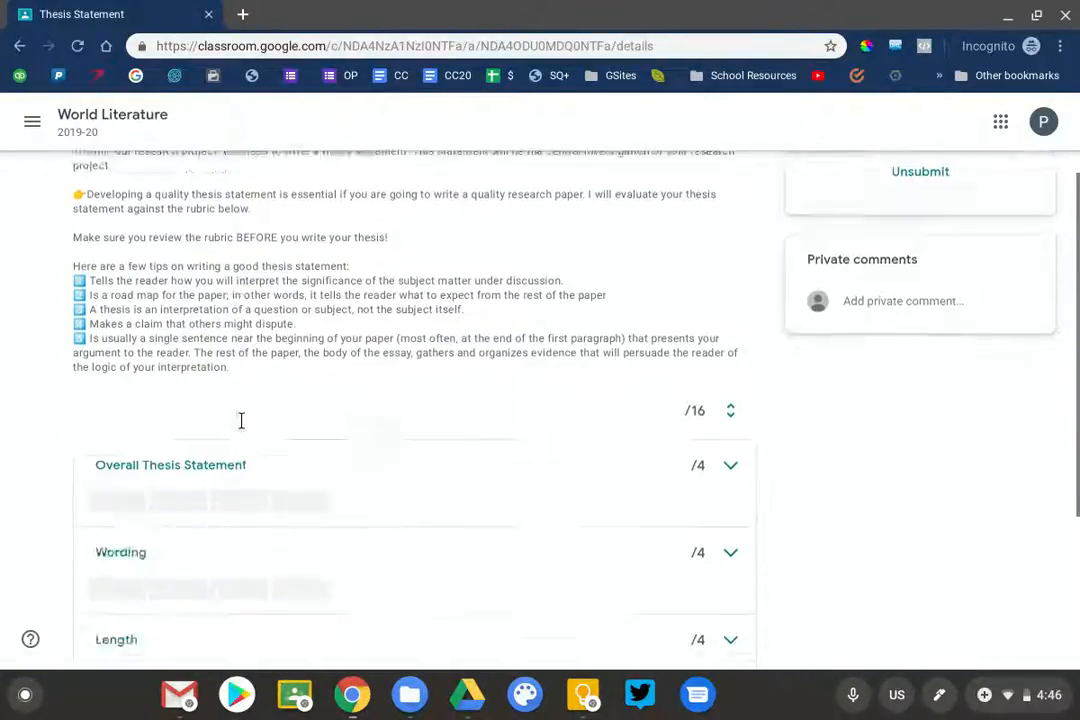
{"action": "scroll", "coordinate": [241, 420], "scroll_direction": "up", "scroll_amount": 2}
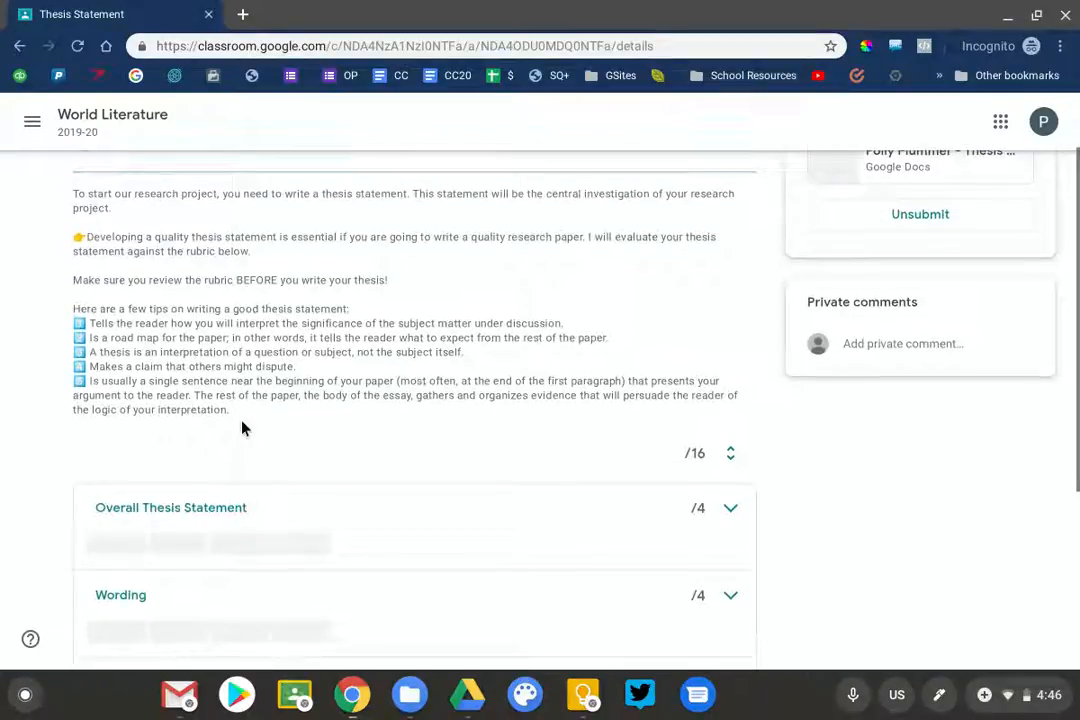
{"action": "scroll", "coordinate": [241, 428], "scroll_direction": "up", "scroll_amount": 1}
{"action": "left_click_drag", "start_coordinate": [125, 227], "coordinate": [150, 429]}
{"action": "left_click", "coordinate": [150, 429]}
{"action": "scroll", "coordinate": [148, 430], "scroll_direction": "down", "scroll_amount": 2}
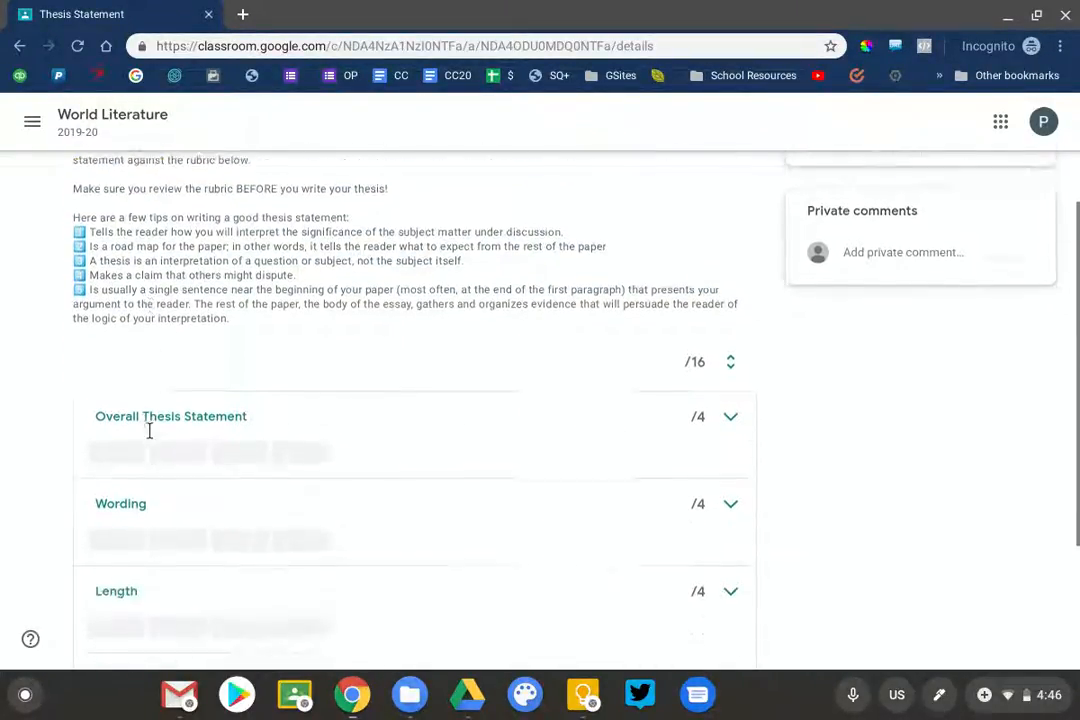
{"action": "scroll", "coordinate": [148, 430], "scroll_direction": "down", "scroll_amount": 1}
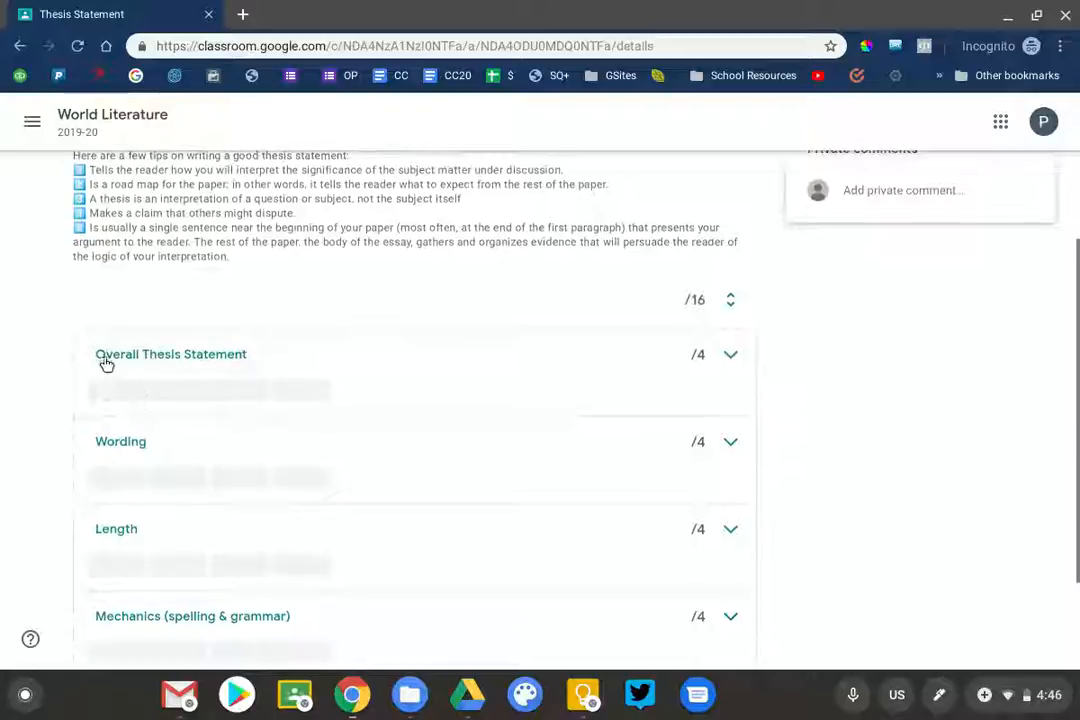
Examine the rubric in the student view, expanding the Overall Thesis Statement, Wording and Length criteria in turn.
{"action": "left_click", "coordinate": [733, 357]}
{"action": "scroll", "coordinate": [600, 453], "scroll_direction": "right", "scroll_amount": 3}
{"action": "scroll", "coordinate": [600, 453], "scroll_direction": "left", "scroll_amount": 3}
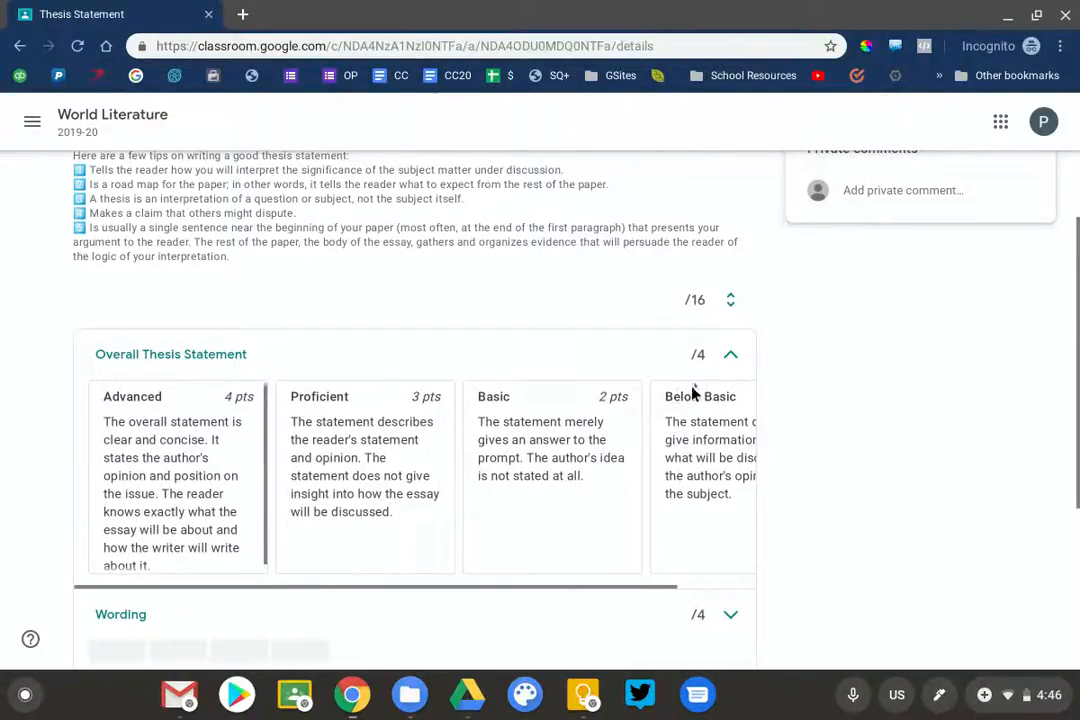
{"action": "left_click", "coordinate": [732, 358]}
{"action": "left_click", "coordinate": [733, 445]}
{"action": "left_click", "coordinate": [731, 443]}
{"action": "left_click", "coordinate": [731, 535]}
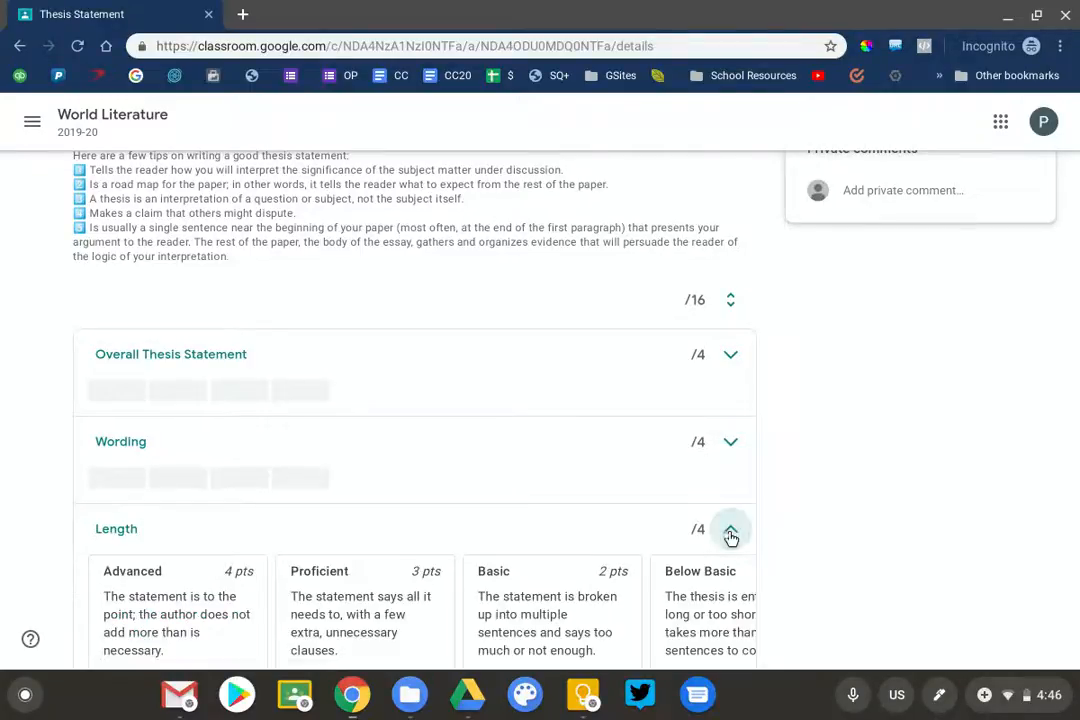
{"action": "scroll", "coordinate": [731, 537], "scroll_direction": "down", "scroll_amount": 5}
{"action": "scroll", "coordinate": [730, 540], "scroll_direction": "up", "scroll_amount": 3}
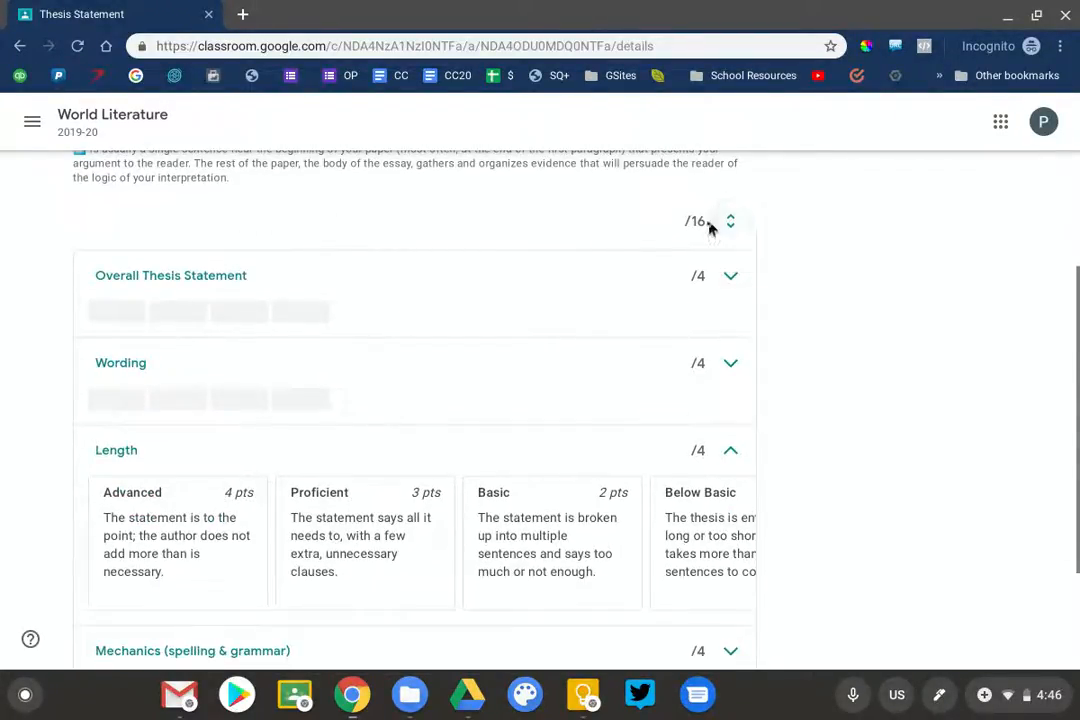
{"action": "scroll", "coordinate": [709, 229], "scroll_direction": "down", "scroll_amount": 1}
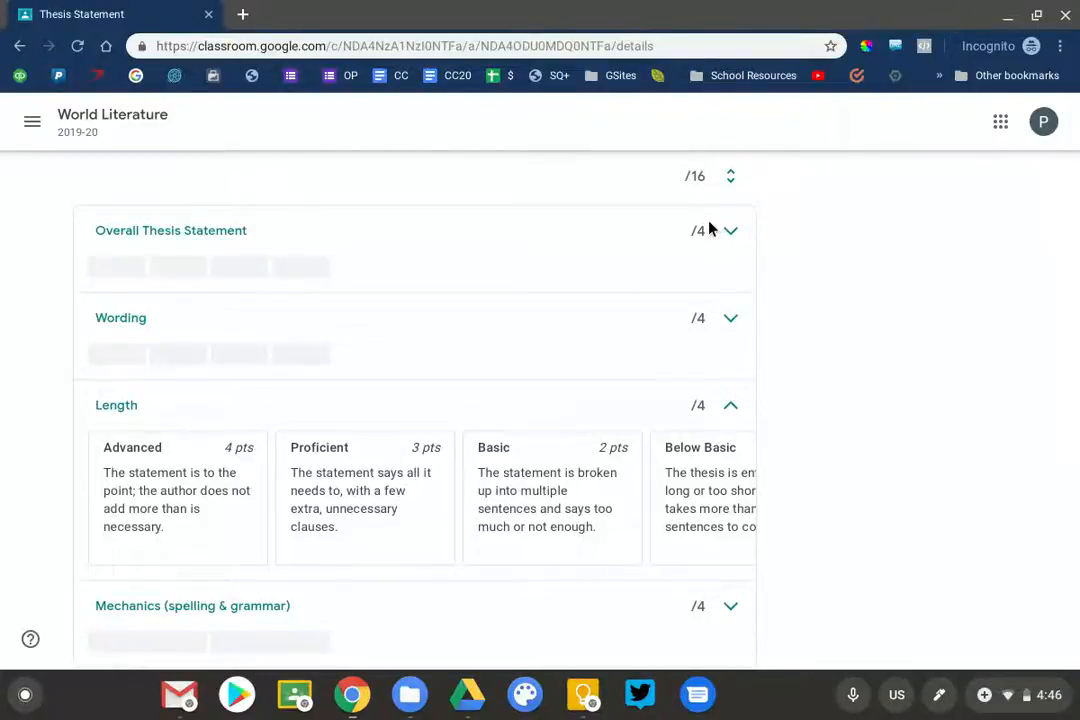
{"action": "scroll", "coordinate": [709, 229], "scroll_direction": "up", "scroll_amount": 3}
{"action": "scroll", "coordinate": [709, 229], "scroll_direction": "up", "scroll_amount": 5}
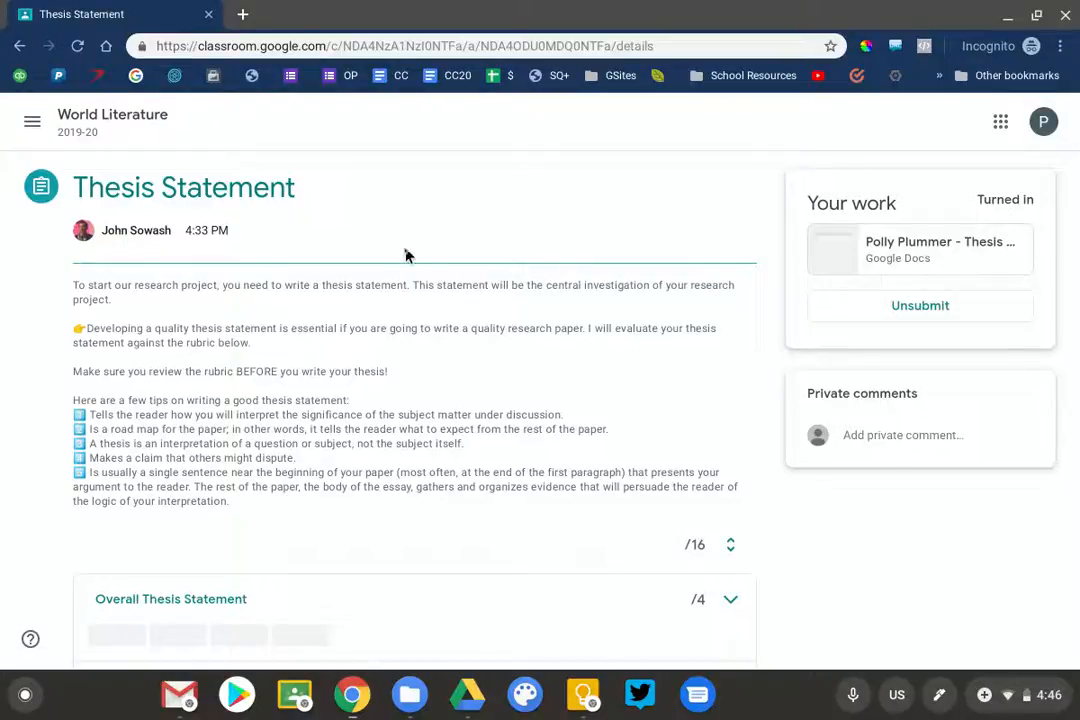
Return to the teacher's window, cancel the assignment edit and open the turned-in student work for Thesis Statement.
{"action": "key", "text": "alt+Tab"}
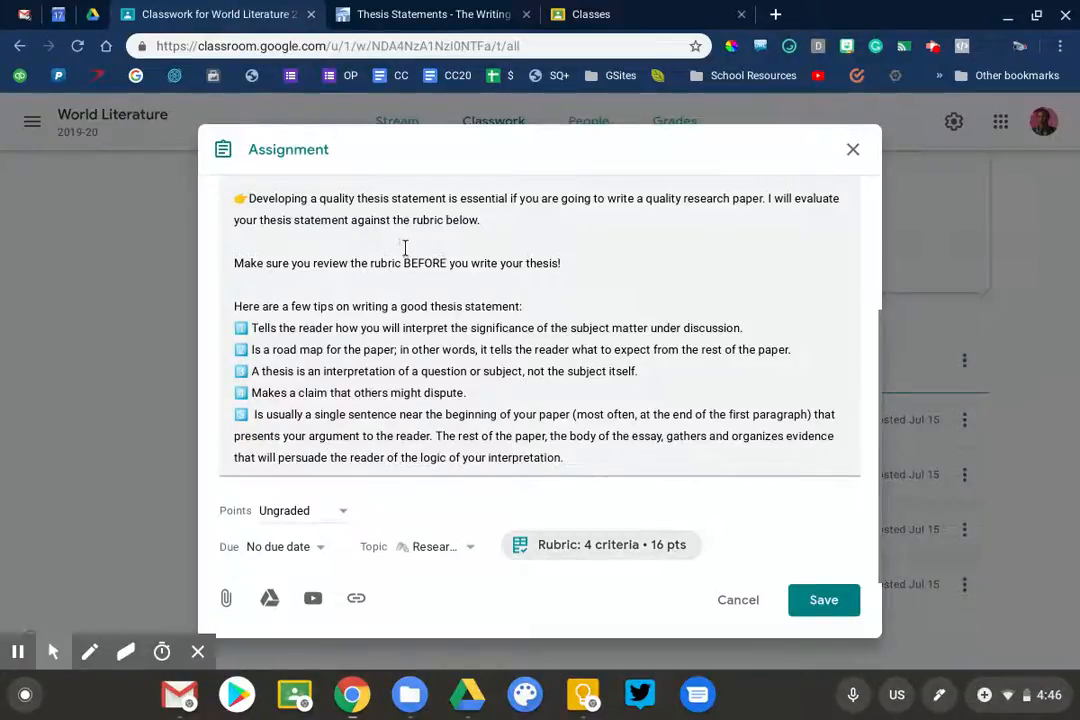
{"action": "left_click", "coordinate": [738, 598]}
{"action": "scroll", "coordinate": [771, 439], "scroll_direction": "down", "scroll_amount": 1}
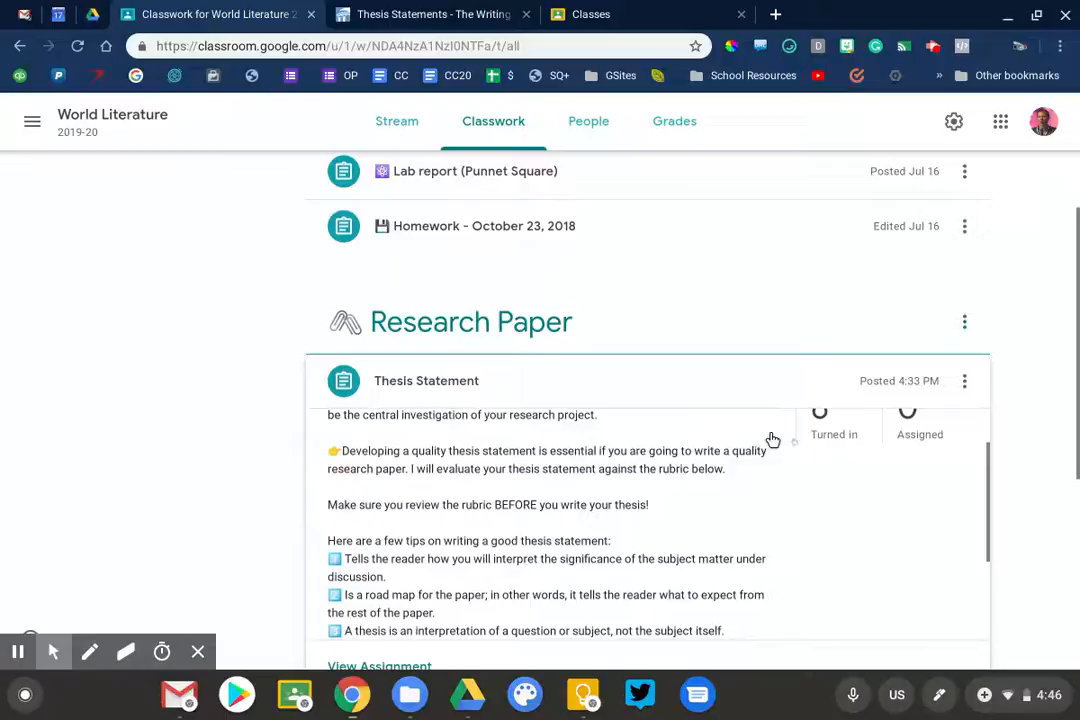
{"action": "left_click", "coordinate": [822, 432]}
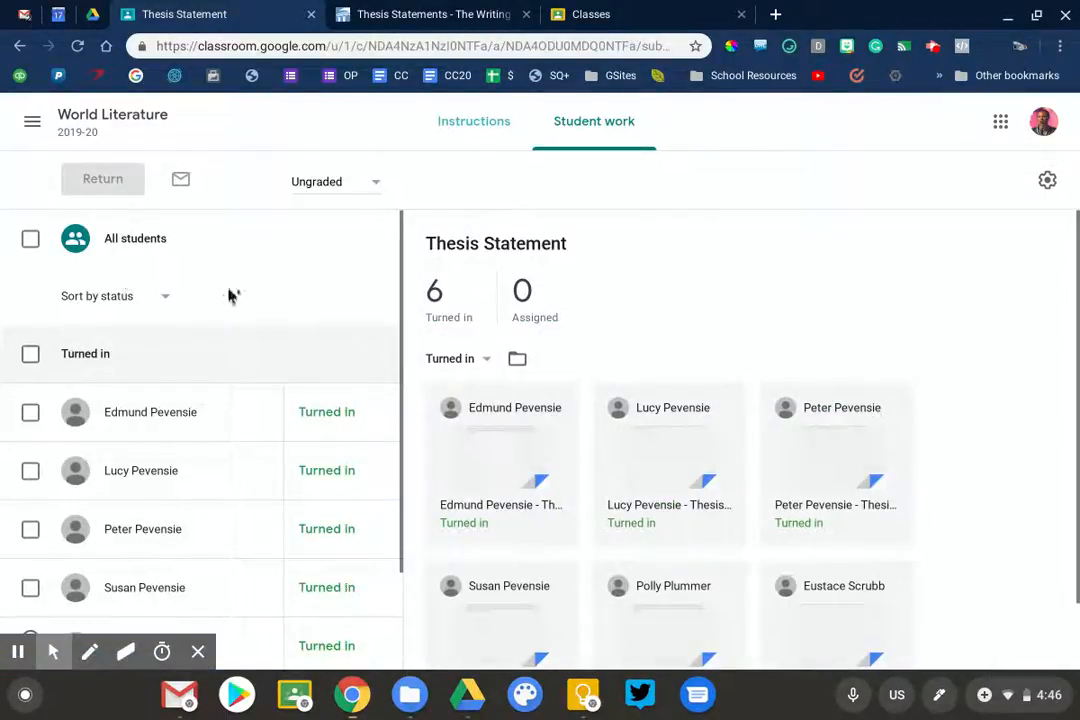
{"action": "scroll", "coordinate": [418, 349], "scroll_direction": "down", "scroll_amount": 1}
{"action": "scroll", "coordinate": [420, 349], "scroll_direction": "up", "scroll_amount": 1}
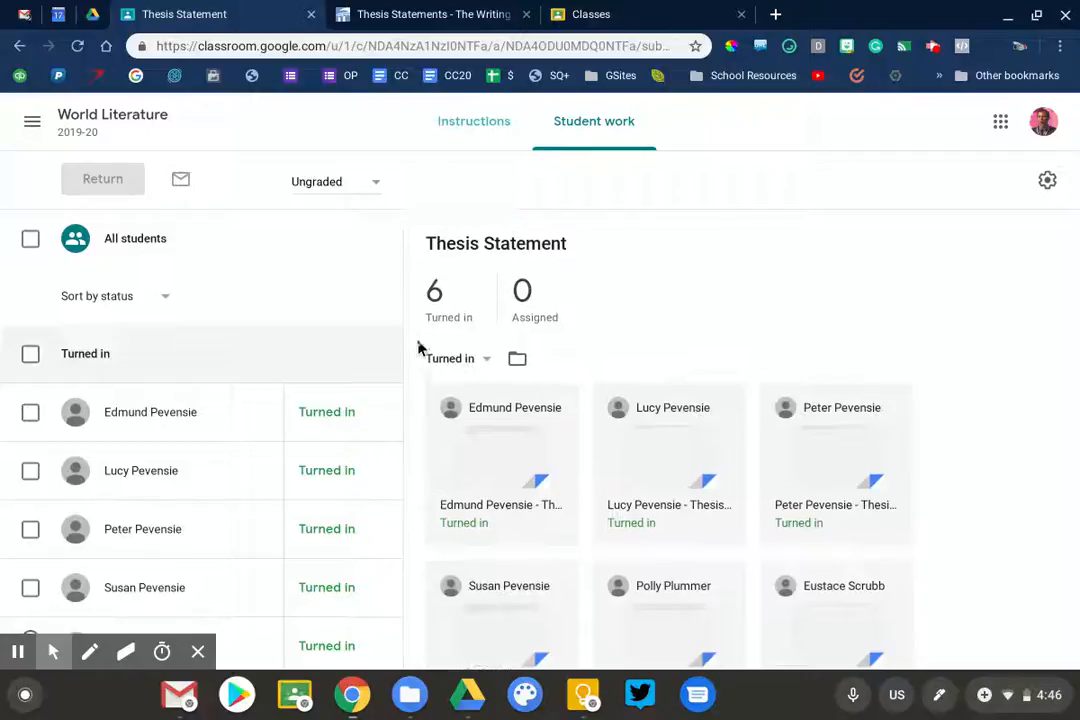
Open the first student's submission and display its grading rubric down to the private comments.
{"action": "left_click", "coordinate": [465, 443]}
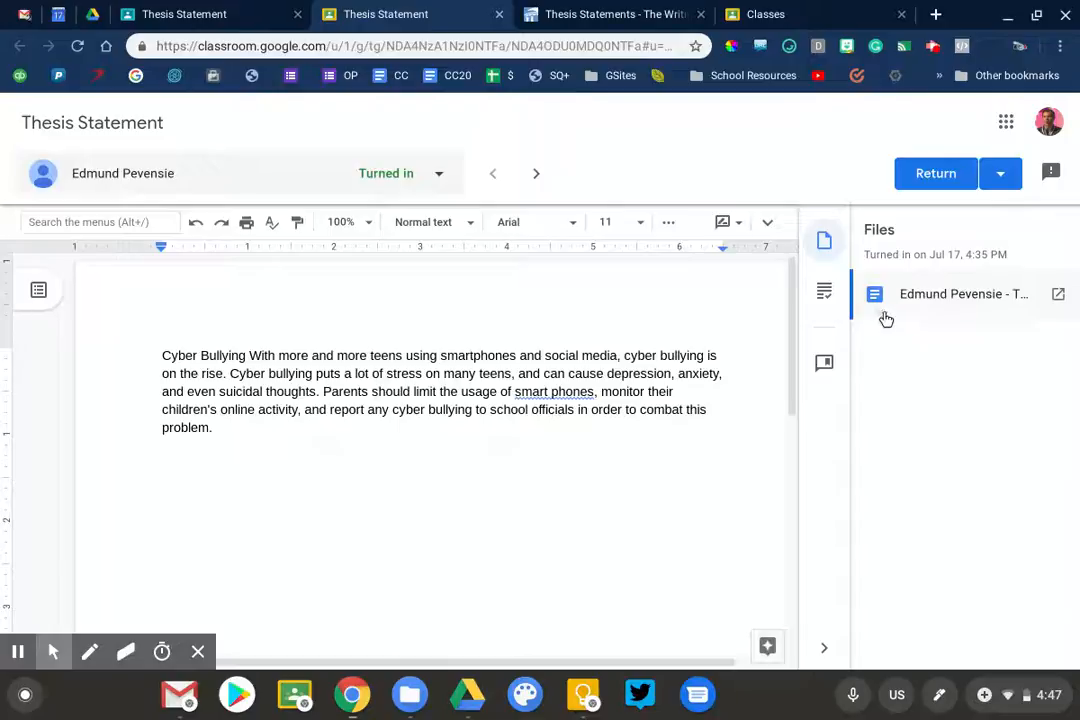
{"action": "left_click", "coordinate": [832, 296]}
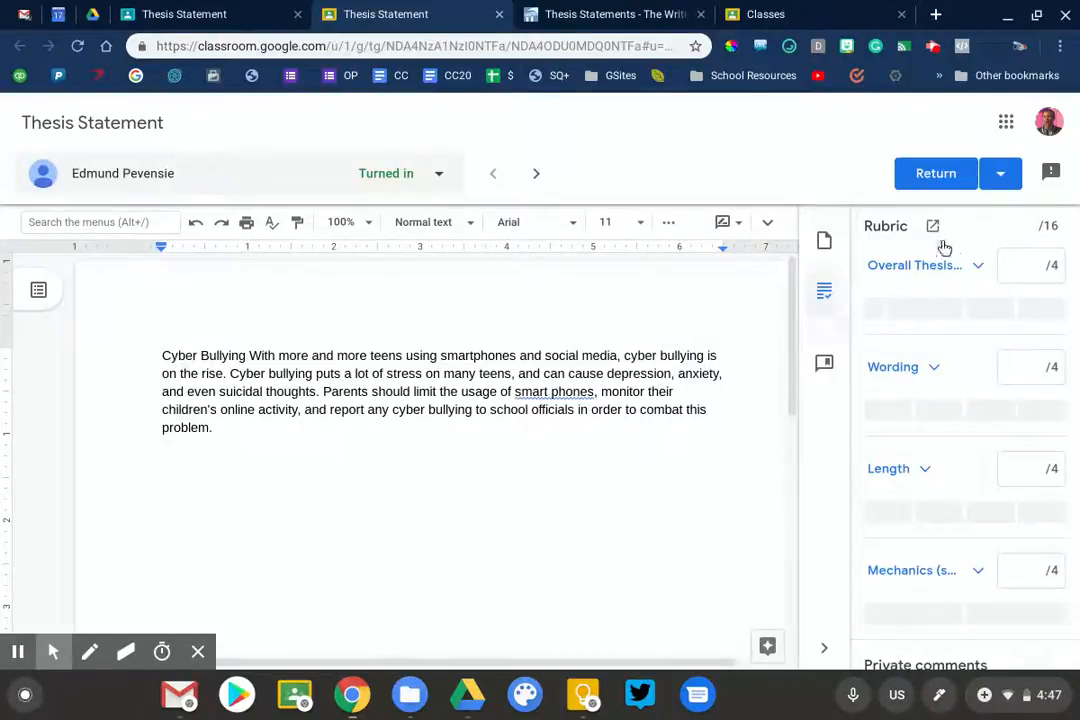
{"action": "scroll", "coordinate": [921, 489], "scroll_direction": "down", "scroll_amount": 2}
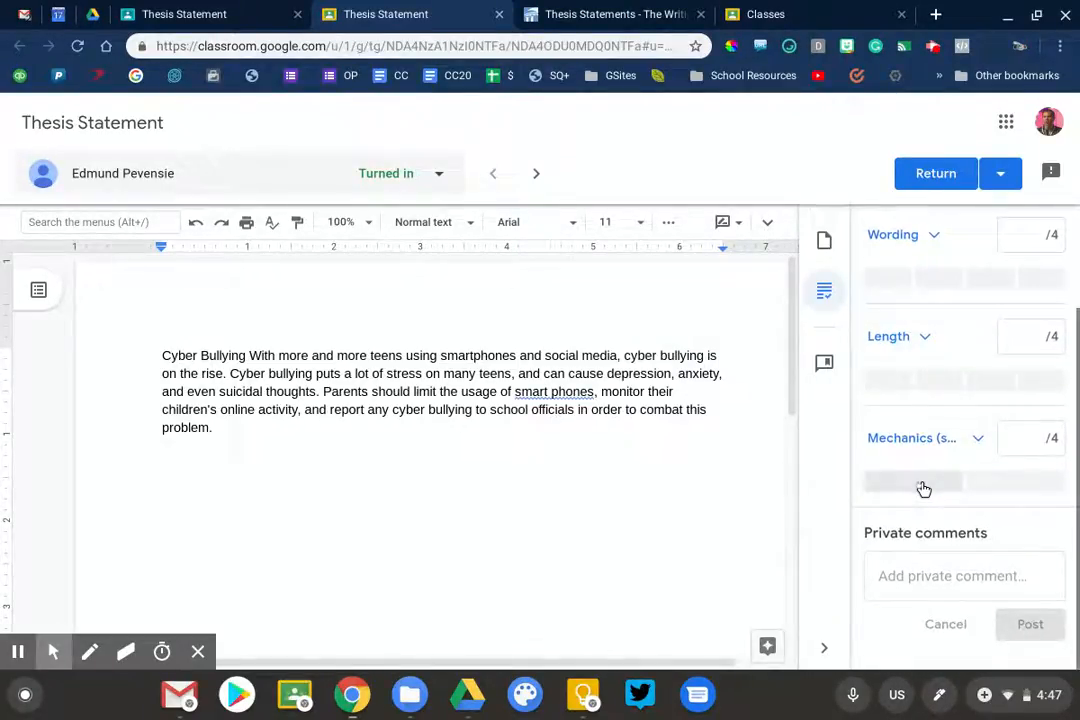
{"action": "scroll", "coordinate": [924, 489], "scroll_direction": "up", "scroll_amount": 2}
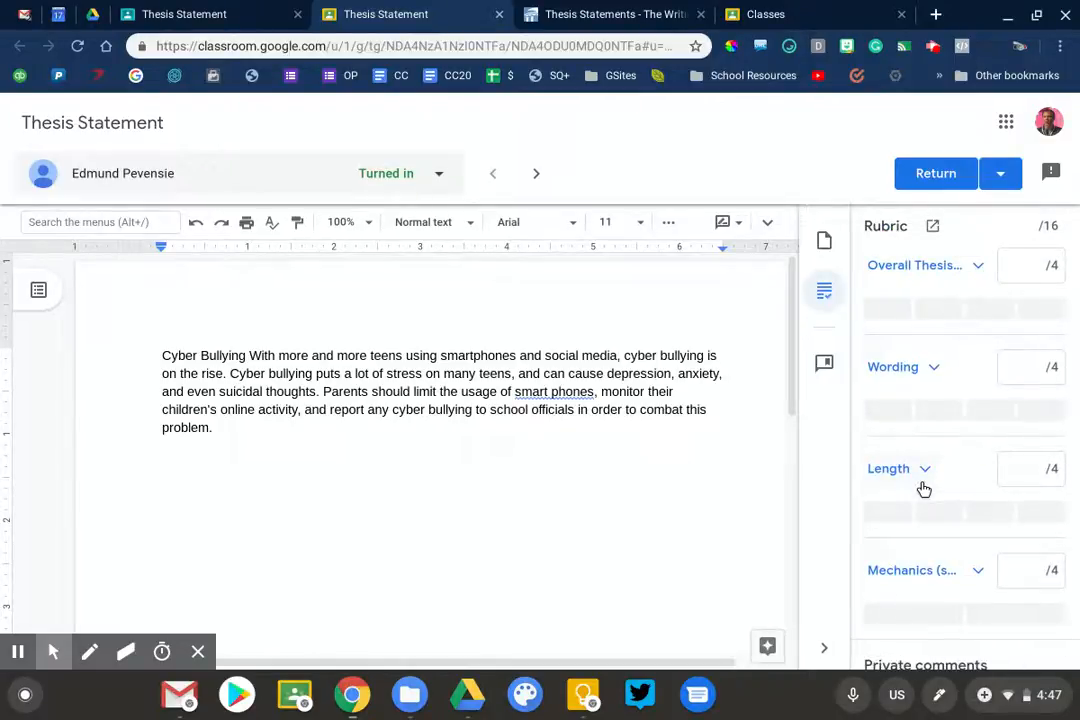
Score the submission with 3 for Overall Thesis Statement, 3 for Wording, 2 for Length and 4 for Mechanics.
{"action": "left_click", "coordinate": [931, 305]}
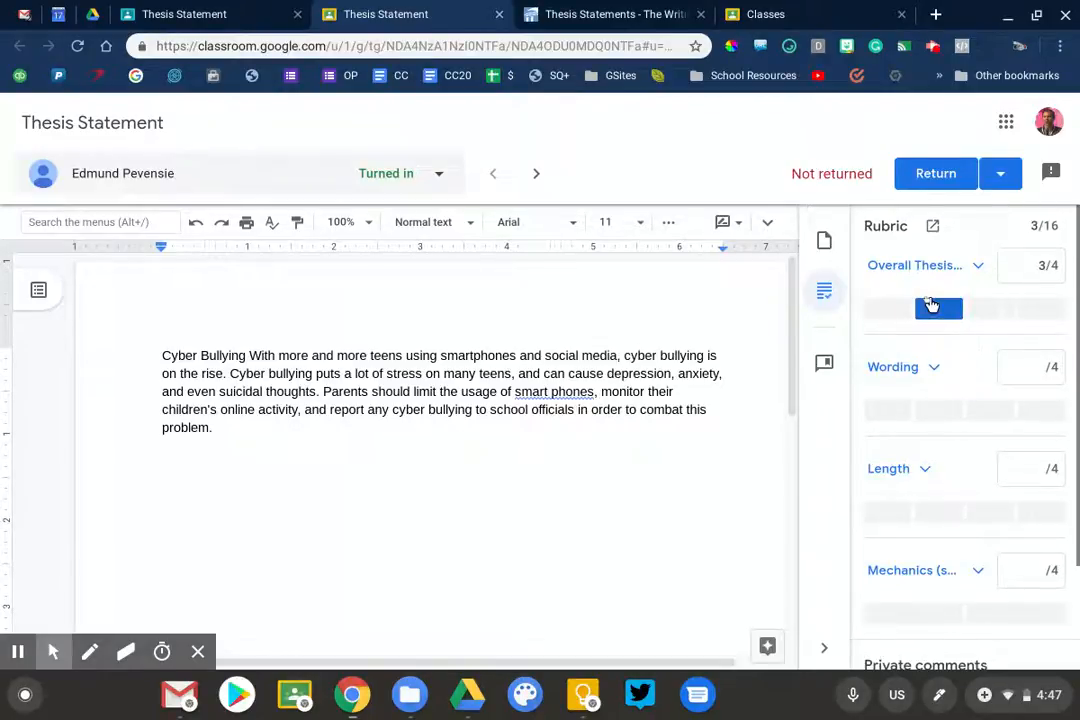
{"action": "left_click", "coordinate": [938, 407]}
{"action": "scroll", "coordinate": [940, 406], "scroll_direction": "down", "scroll_amount": 1}
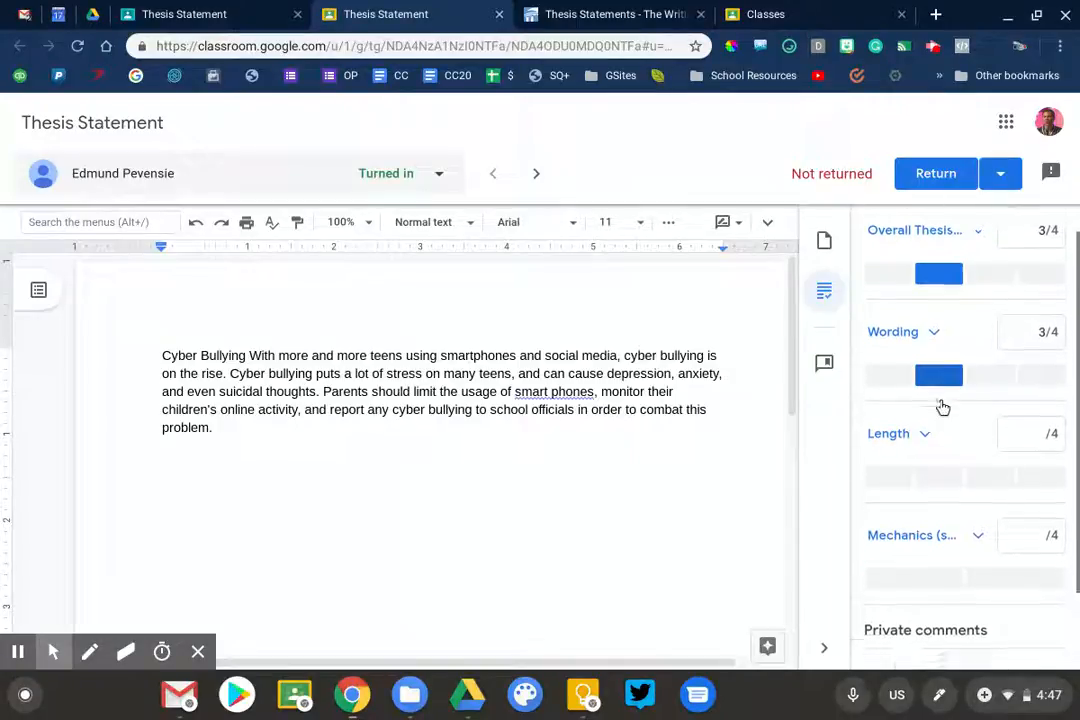
{"action": "left_click", "coordinate": [984, 464]}
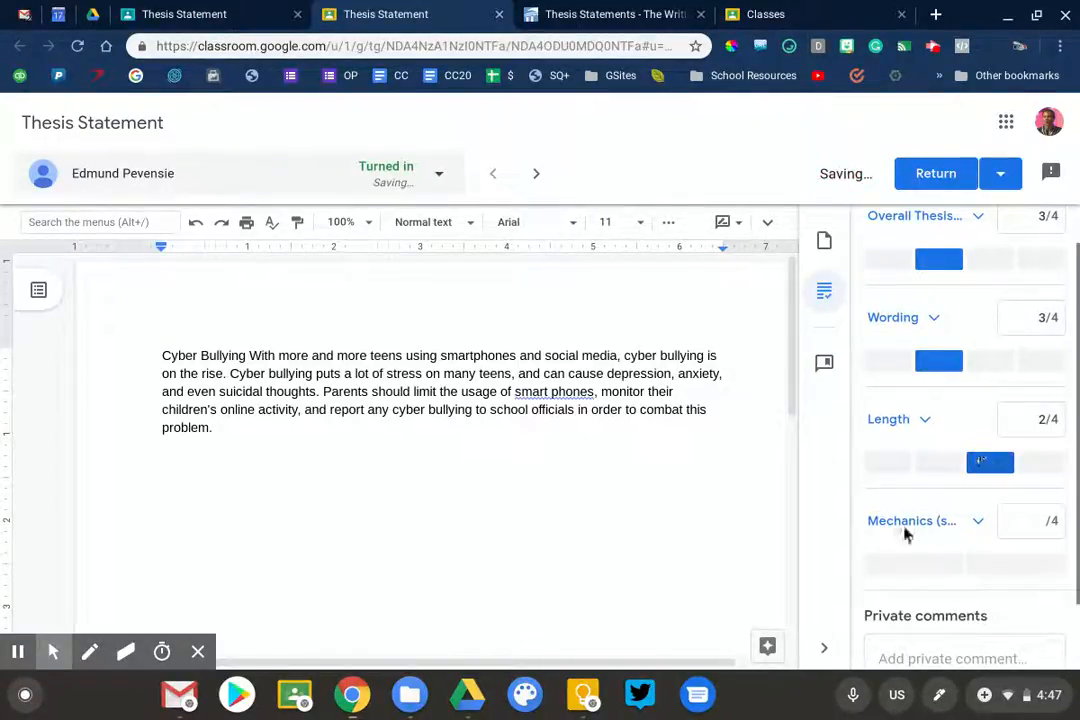
{"action": "left_click", "coordinate": [899, 562]}
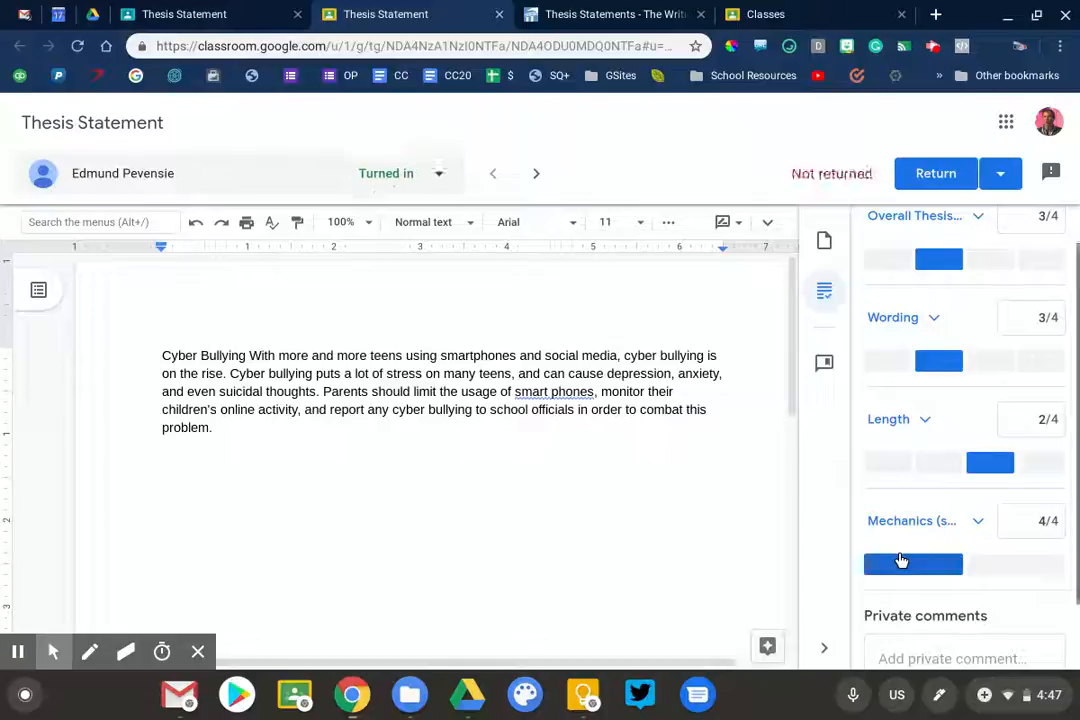
Write the private comment "Can you squeeze this into a single sentence?" for the student, correcting the spelling of "squeeze".
{"action": "scroll", "coordinate": [901, 561], "scroll_direction": "down", "scroll_amount": 1}
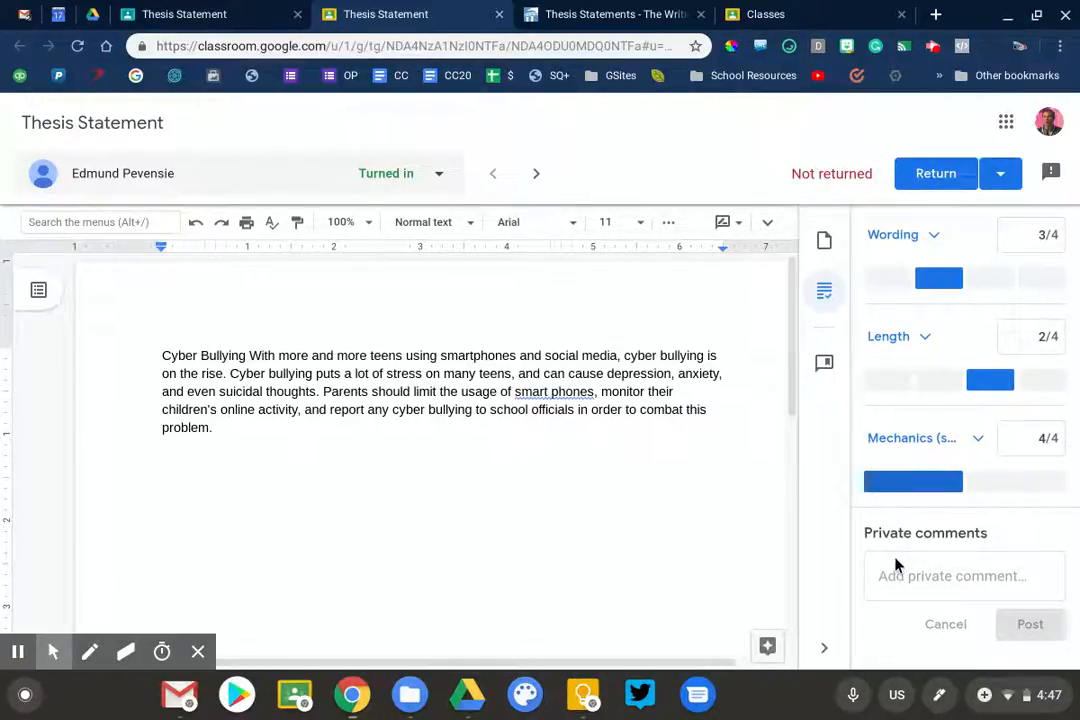
{"action": "left_click", "coordinate": [899, 570]}
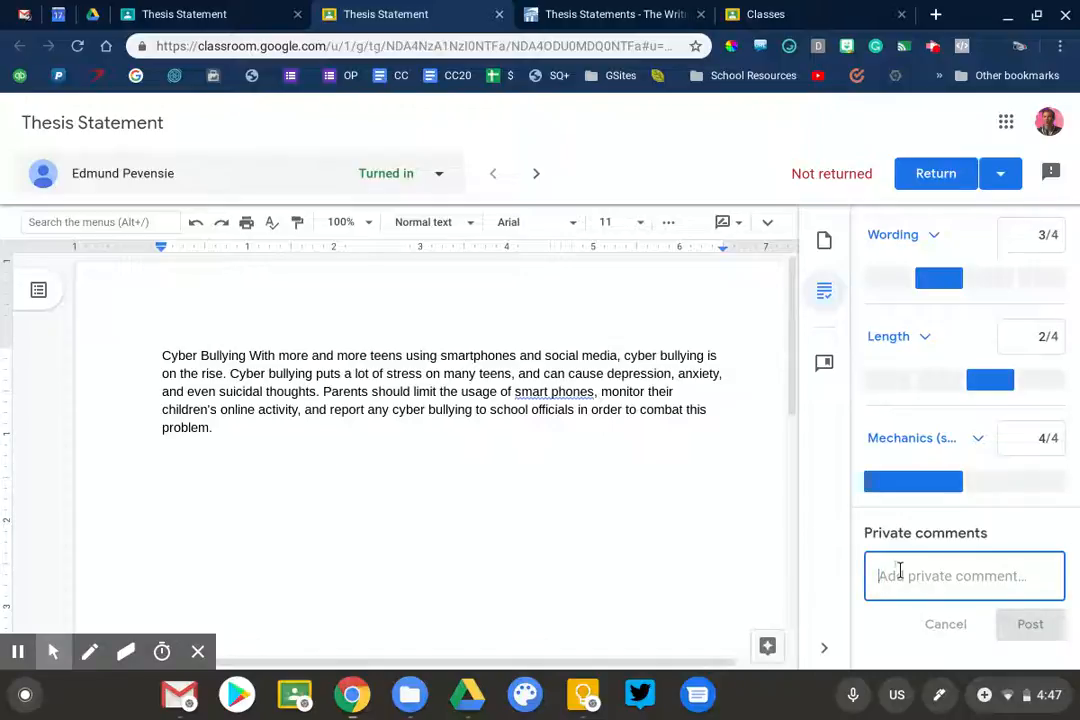
{"action": "scroll", "coordinate": [900, 571], "scroll_direction": "up", "scroll_amount": 1}
{"action": "scroll", "coordinate": [900, 571], "scroll_direction": "down", "scroll_amount": 1}
{"action": "type", "text": "Can you "}
{"action": "type", "text": "sww"}
{"action": "key", "text": "BackSpace"}
{"action": "key", "text": "BackSpace"}
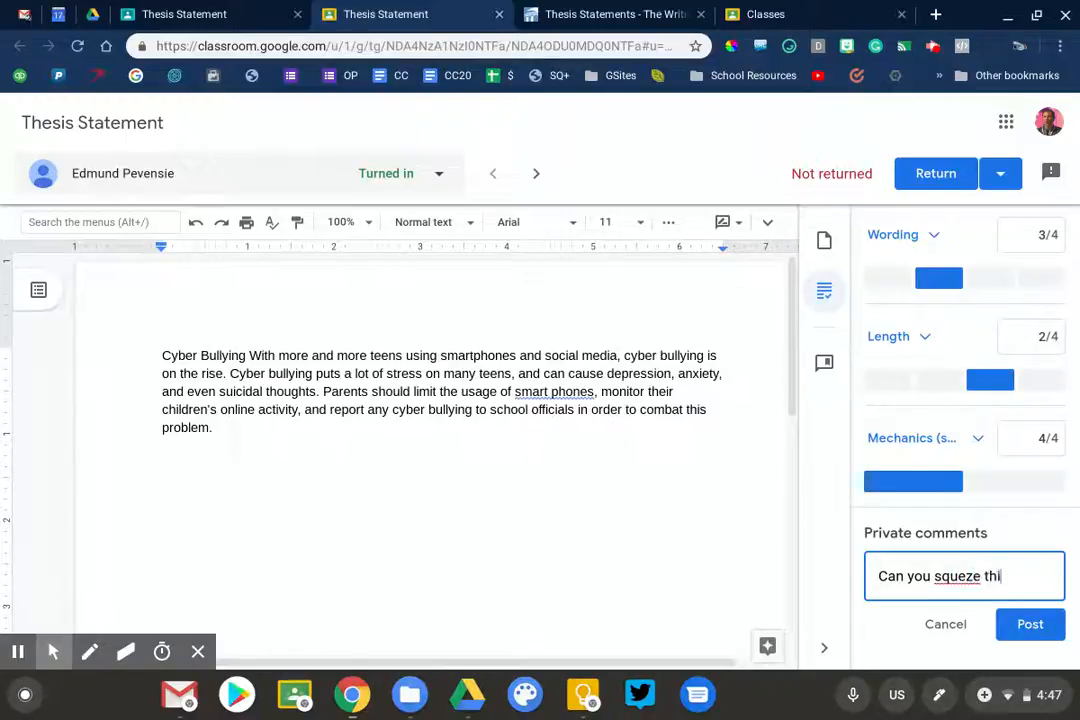
{"action": "type", "text": "queze this into a single sentence?"}
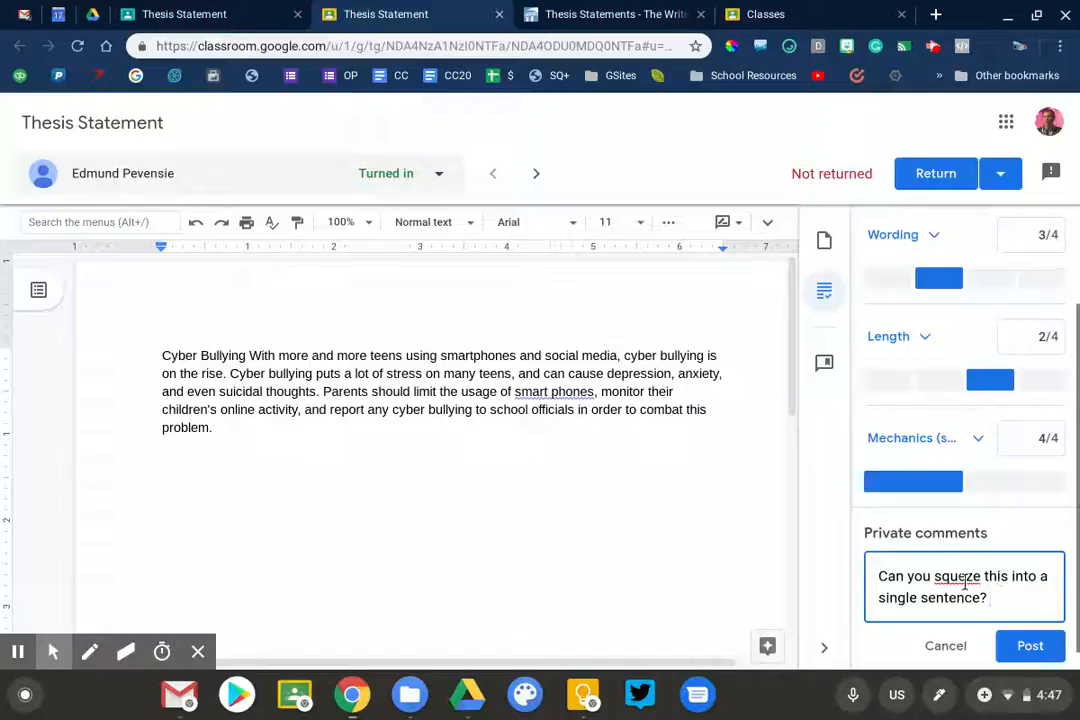
{"action": "right_click", "coordinate": [957, 578]}
{"action": "left_click", "coordinate": [919, 359]}
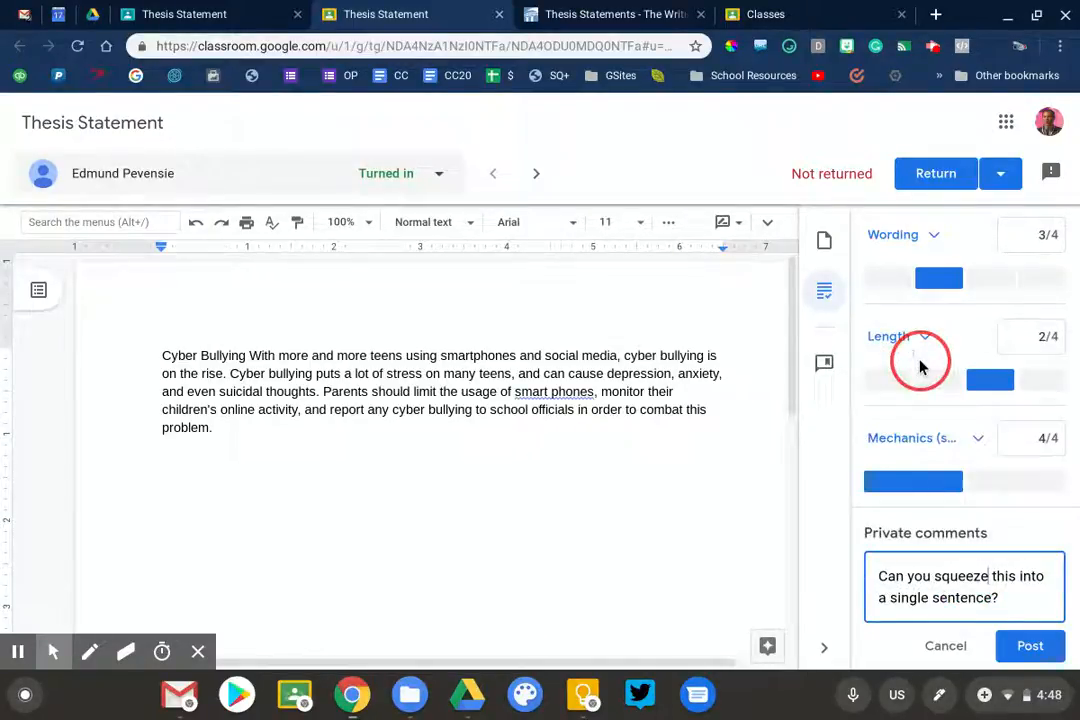
Check the rubric scores and post the private comment to the student.
{"action": "scroll", "coordinate": [920, 366], "scroll_direction": "down", "scroll_amount": 1}
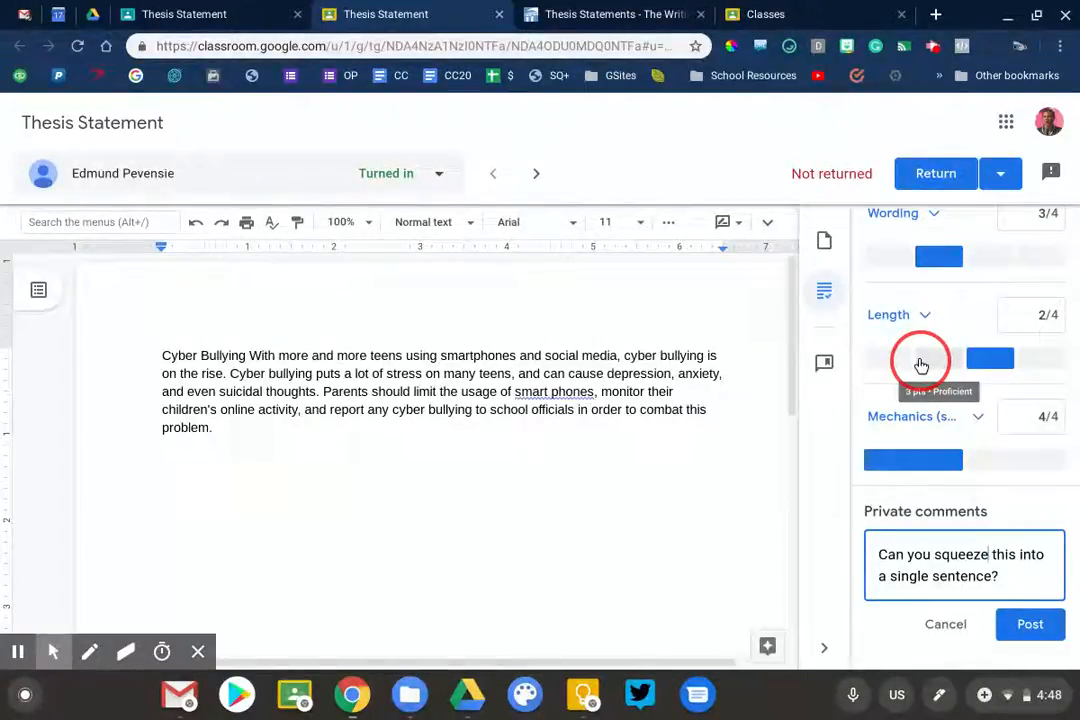
{"action": "scroll", "coordinate": [916, 362], "scroll_direction": "up", "scroll_amount": 2}
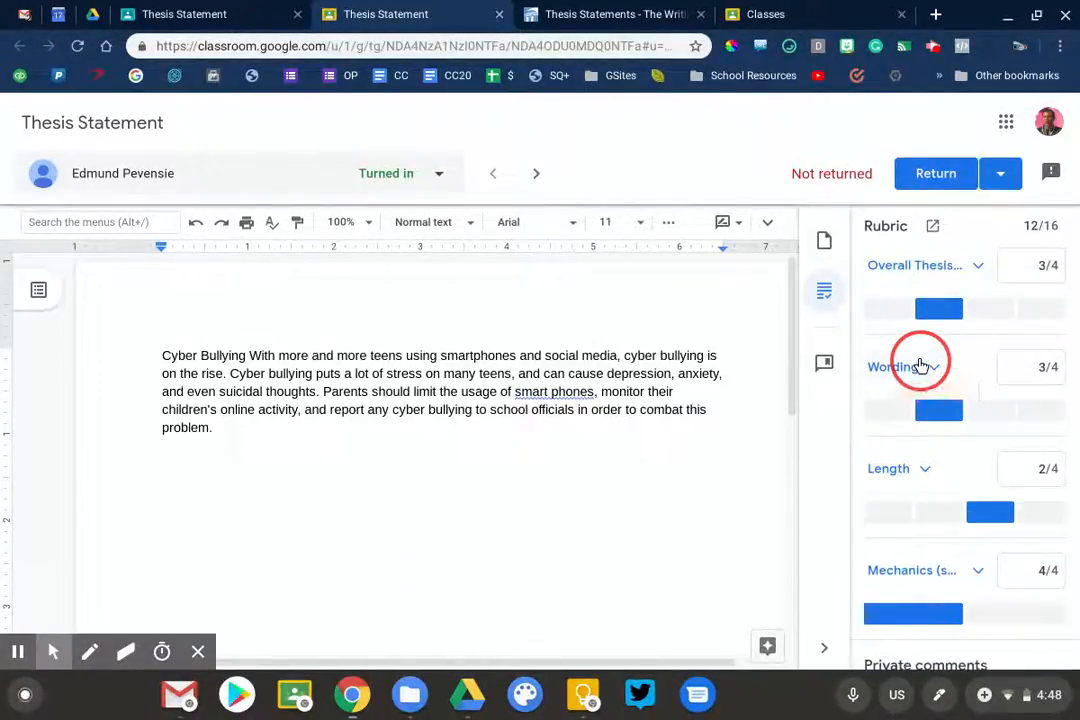
{"action": "scroll", "coordinate": [916, 362], "scroll_direction": "down", "scroll_amount": 2}
{"action": "left_click", "coordinate": [1025, 638]}
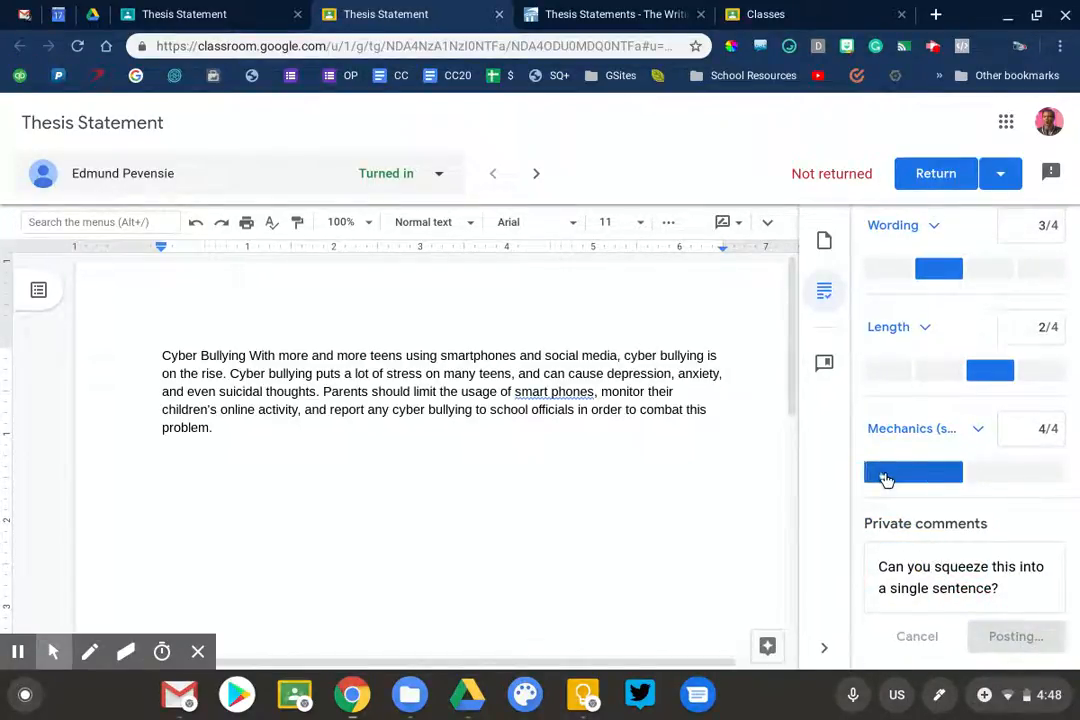
Switch to the submission of the fifth student in the list.
{"action": "left_click", "coordinate": [290, 174]}
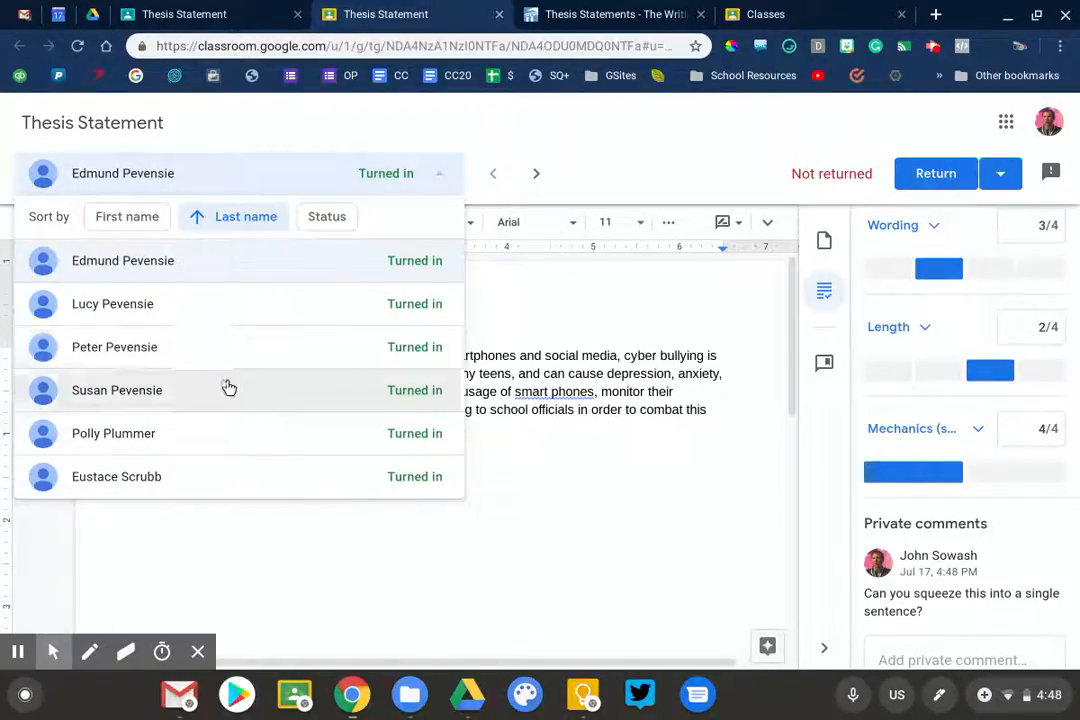
{"action": "left_click", "coordinate": [224, 433]}
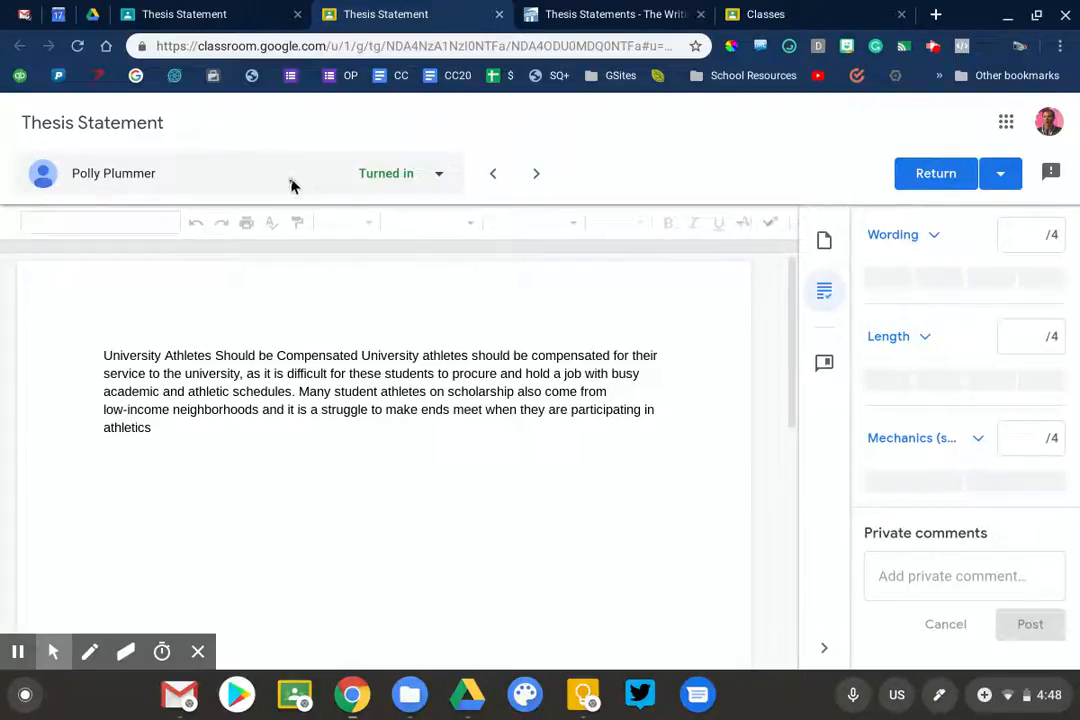
Score the submission with 4 for Overall Thesis Statement, 3 for Wording, 3 for Length and 4 for Mechanics.
{"action": "left_click", "coordinate": [936, 280]}
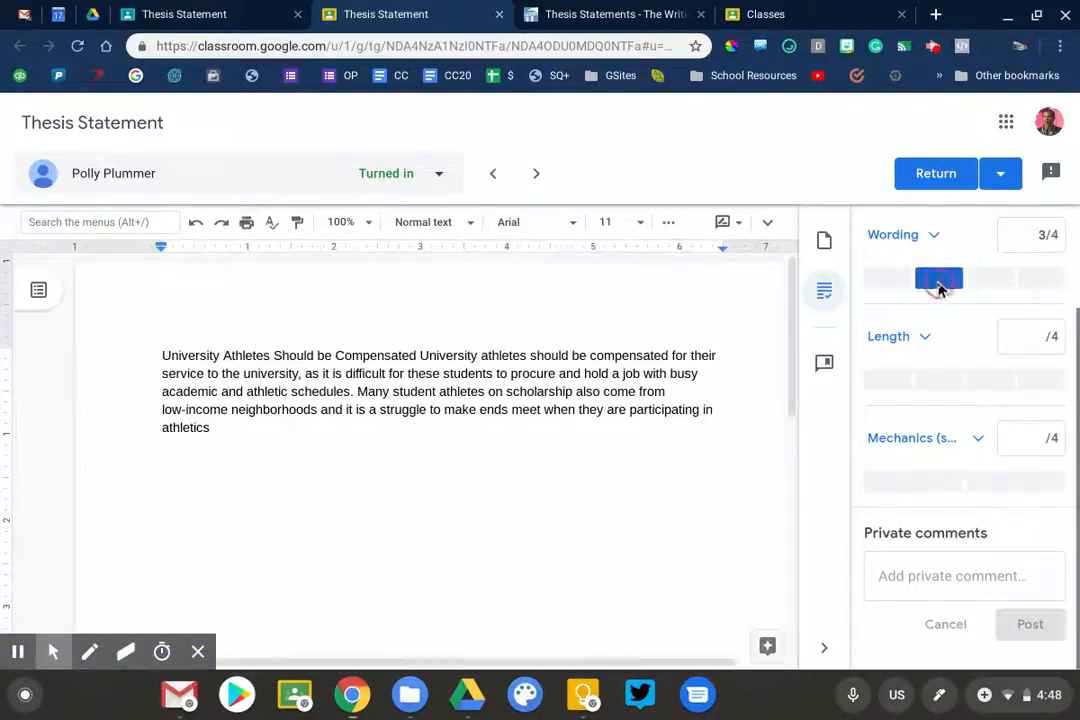
{"action": "left_click", "coordinate": [934, 382]}
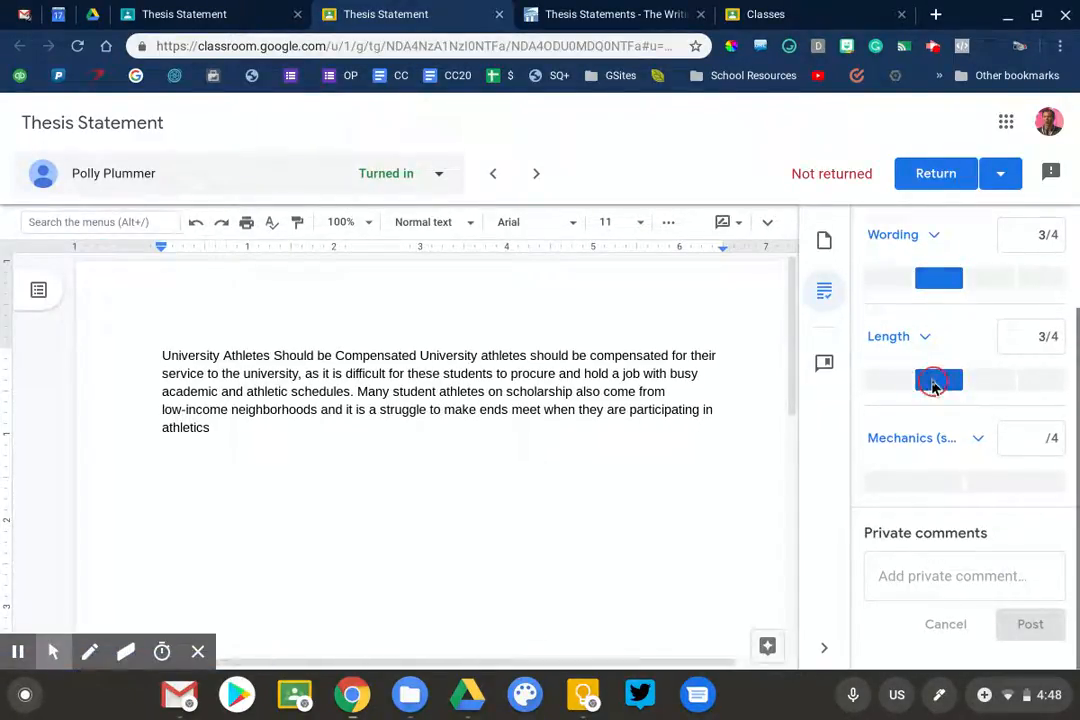
{"action": "left_click", "coordinate": [918, 486]}
{"action": "scroll", "coordinate": [918, 480], "scroll_direction": "up", "scroll_amount": 2}
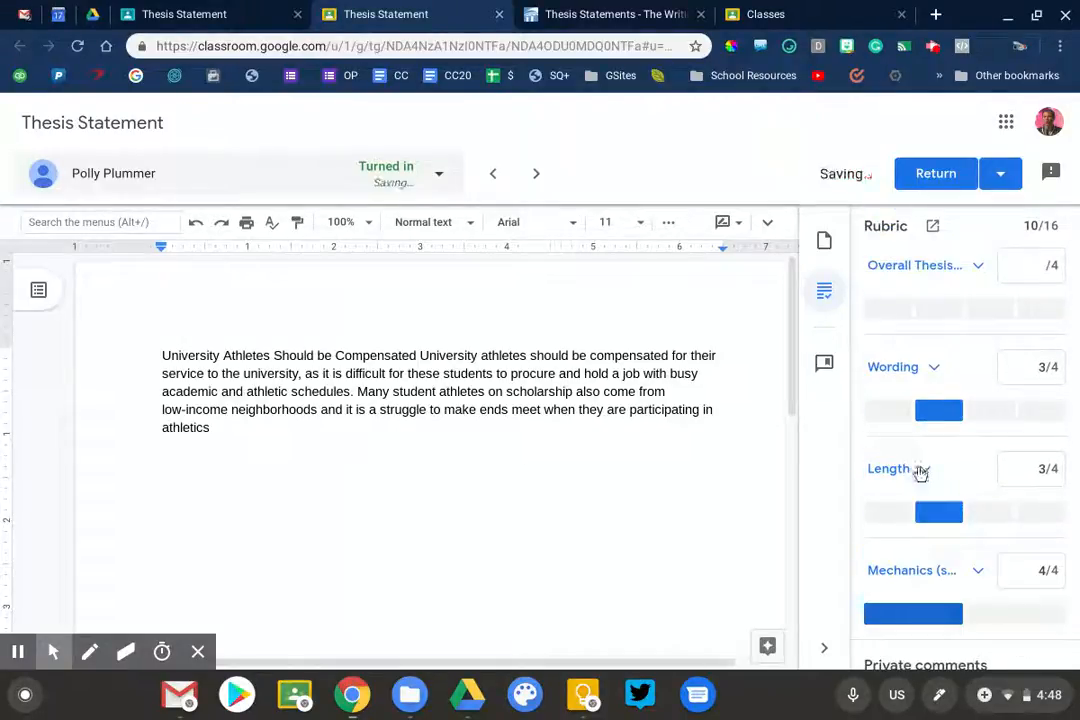
{"action": "left_click", "coordinate": [897, 300]}
Post the private comment "great work!" to the student.
{"action": "scroll", "coordinate": [892, 299], "scroll_direction": "down", "scroll_amount": 3}
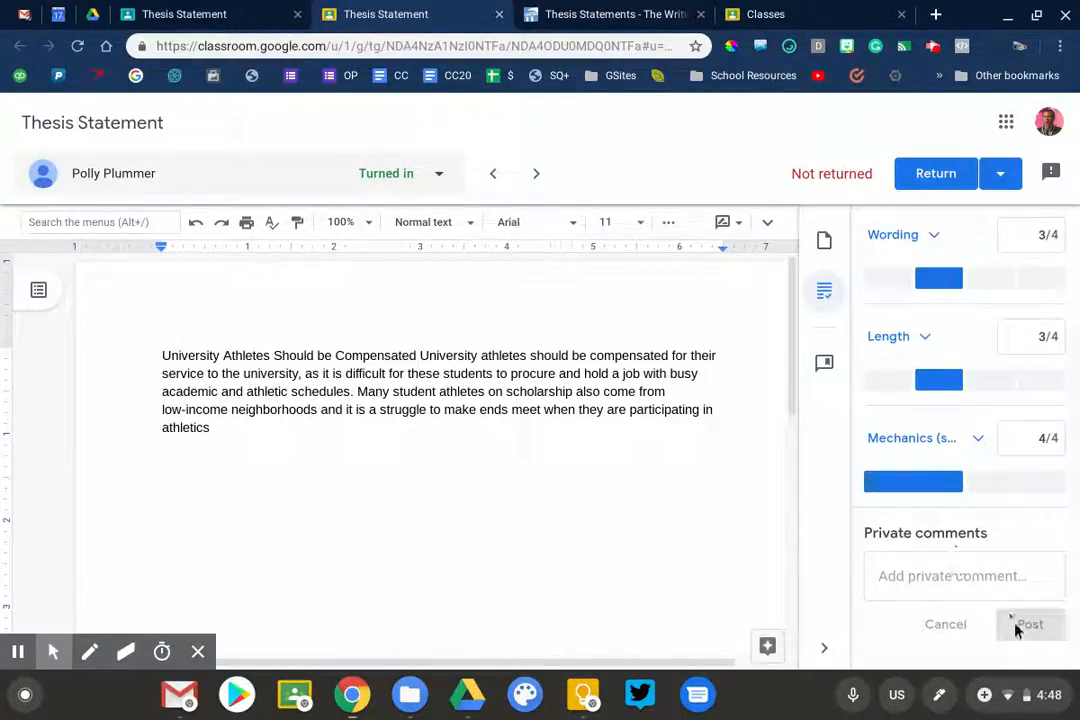
{"action": "left_click", "coordinate": [985, 590]}
{"action": "type", "text": "great work!"}
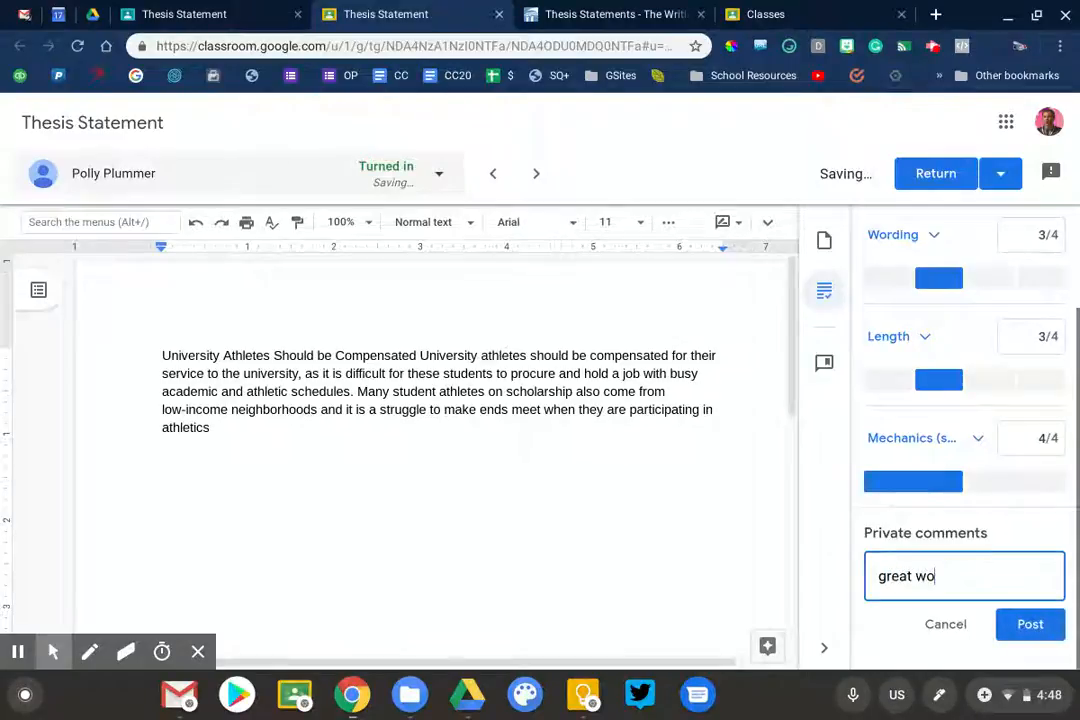
{"action": "left_click", "coordinate": [1030, 623]}
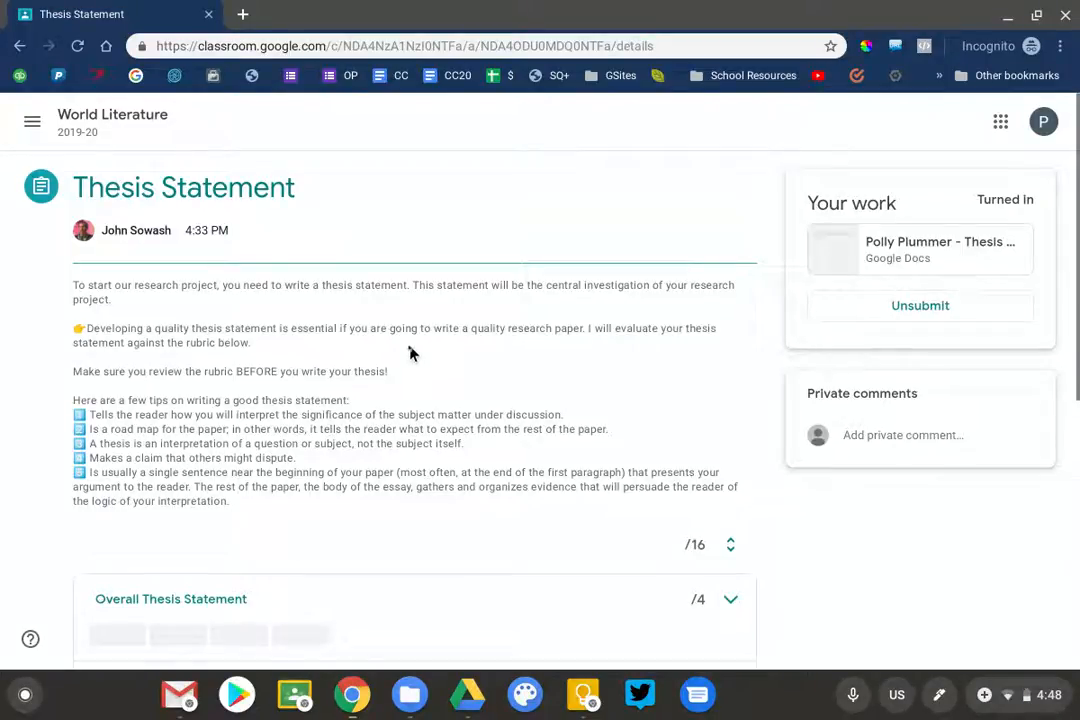
Reload the student's view of the Thesis Statement assignment and check the rubric for scores and the private comments.
{"action": "key", "text": "ctrl+r"}
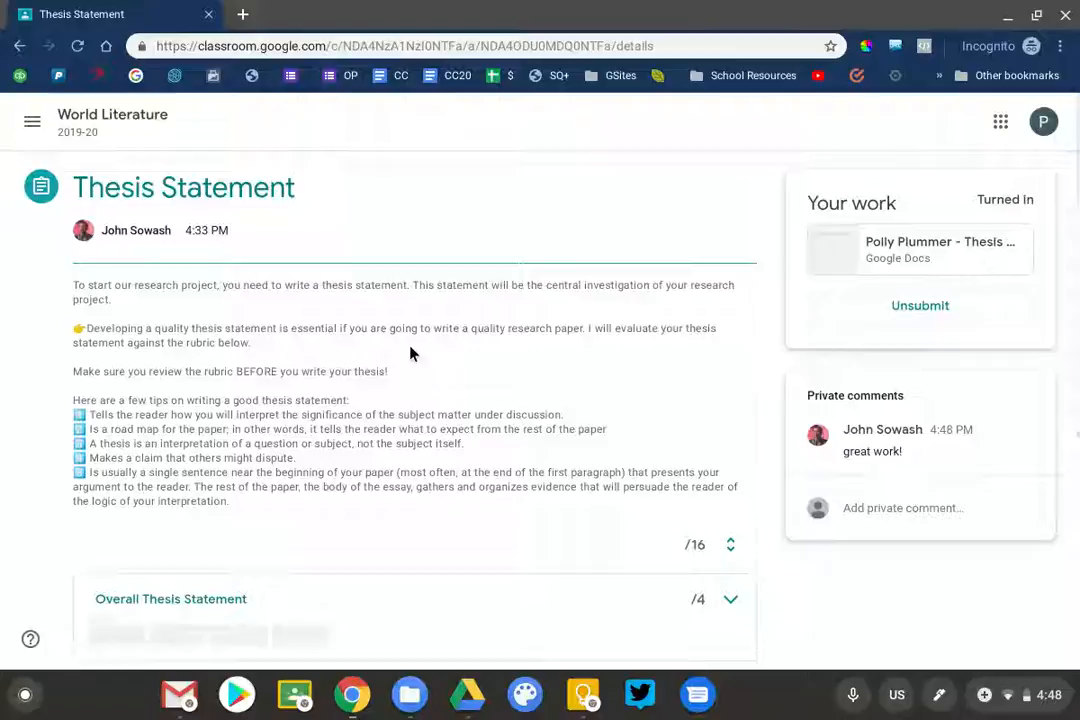
{"action": "scroll", "coordinate": [410, 353], "scroll_direction": "down", "scroll_amount": 3}
{"action": "scroll", "coordinate": [410, 353], "scroll_direction": "down", "scroll_amount": 1}
{"action": "scroll", "coordinate": [410, 354], "scroll_direction": "up", "scroll_amount": 4}
{"action": "key", "text": "ctrl+r"}
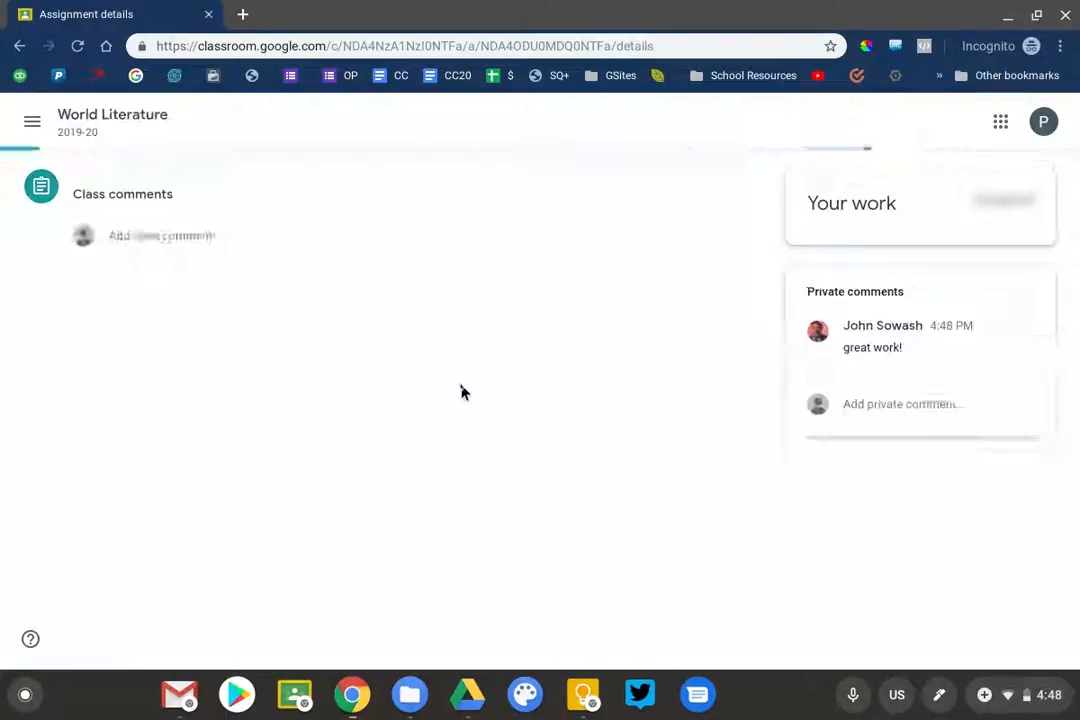
{"action": "scroll", "coordinate": [461, 391], "scroll_direction": "down", "scroll_amount": 3}
Switch to the teacher's grading window and return the graded submission to the student.
{"action": "key", "text": "alt+Tab"}
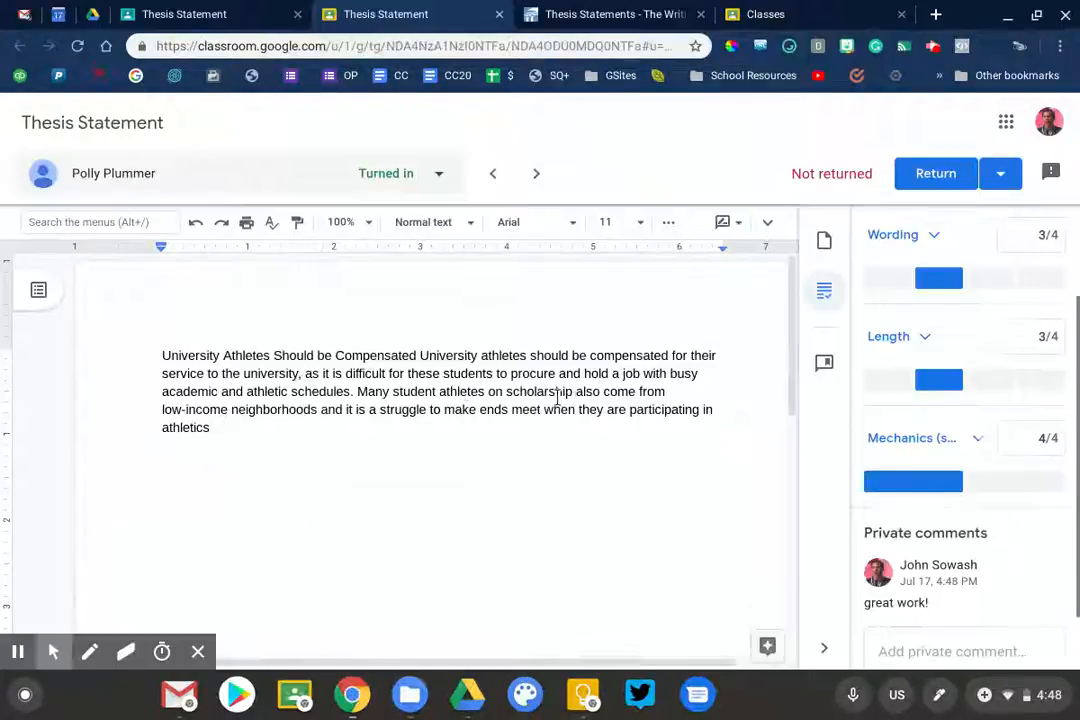
{"action": "left_click", "coordinate": [925, 175]}
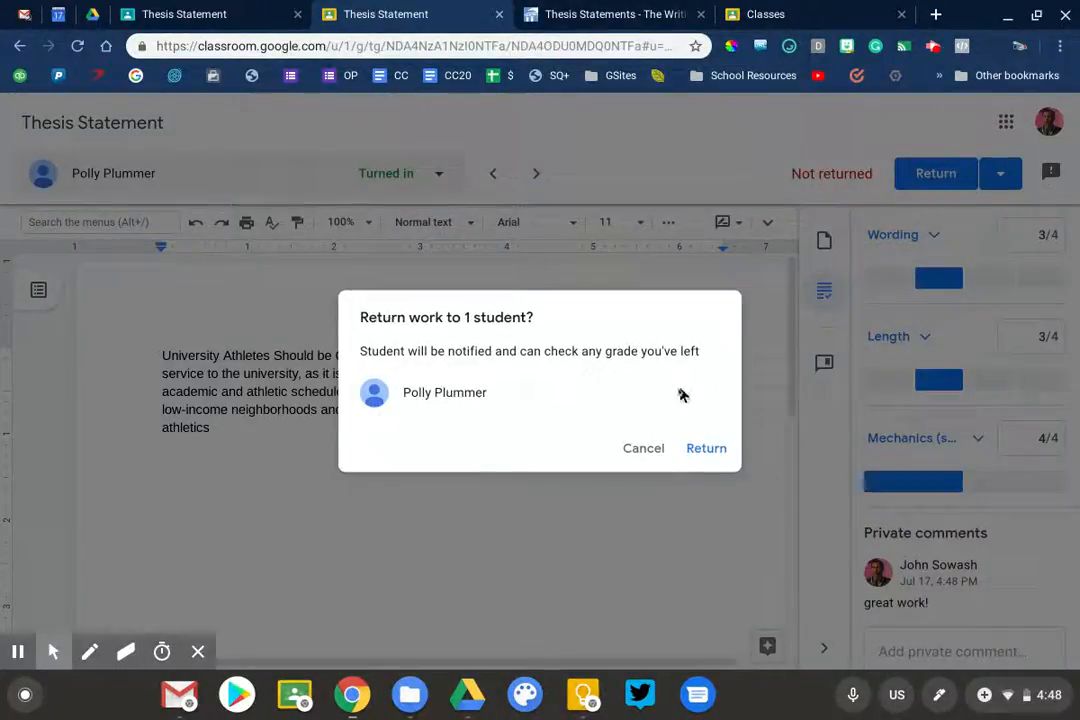
{"action": "left_click", "coordinate": [706, 450]}
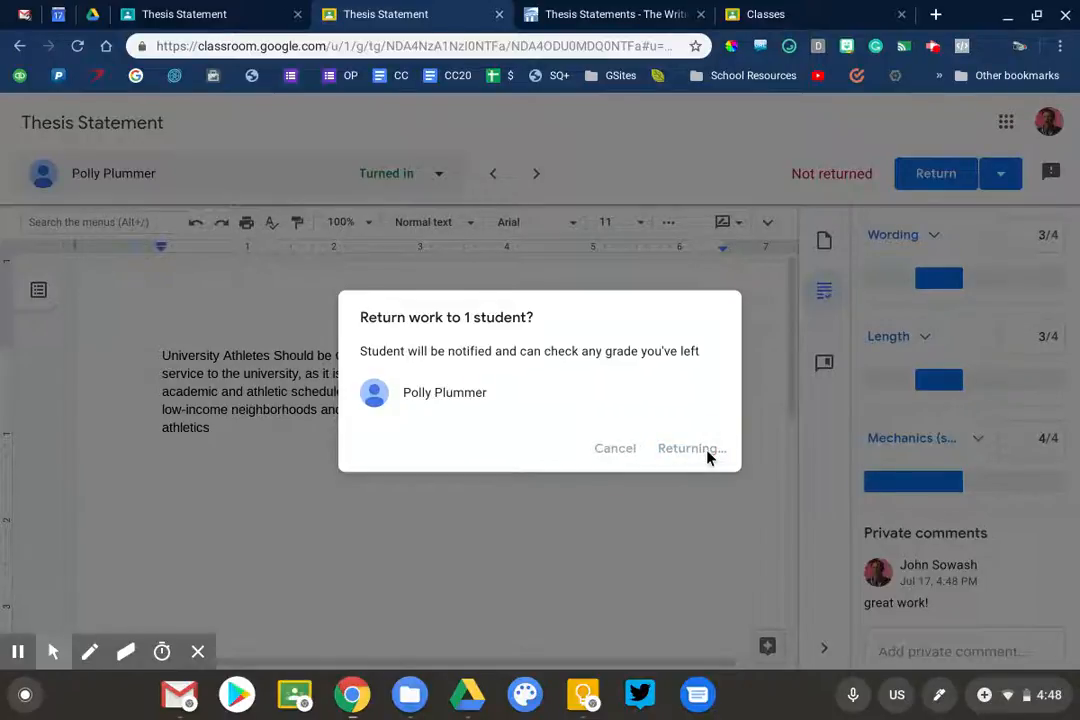
Switch to the student's window and reload the Thesis Statement assignment to check the rubric scores.
{"action": "key", "text": "alt+Tab"}
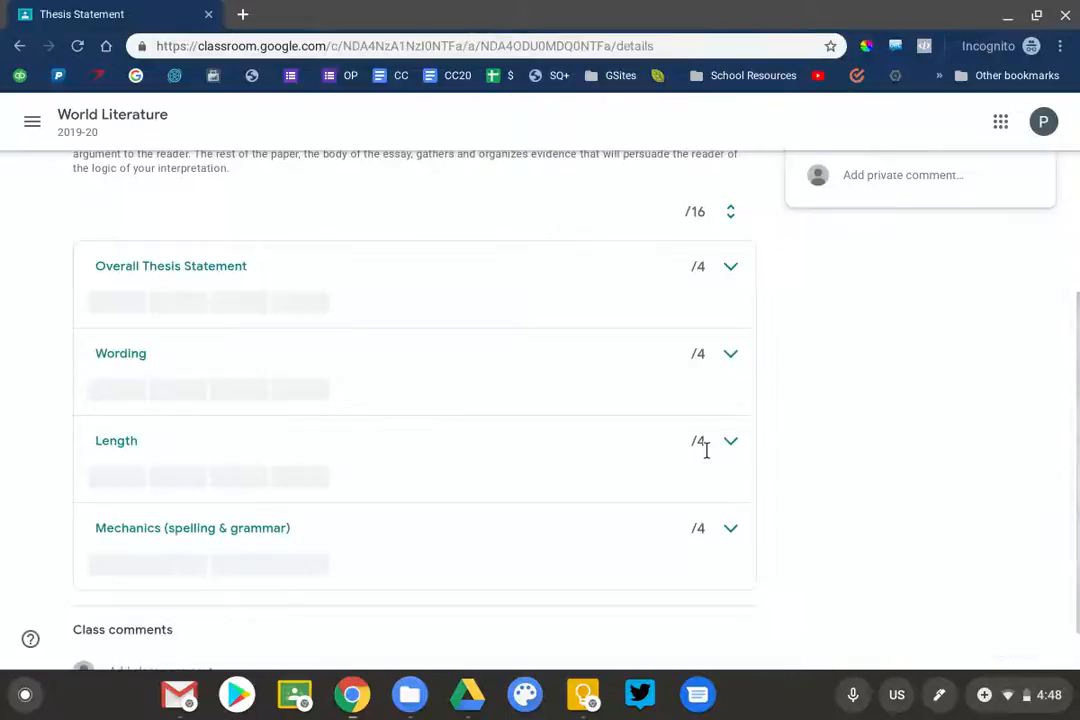
{"action": "scroll", "coordinate": [622, 333], "scroll_direction": "up", "scroll_amount": 1}
{"action": "scroll", "coordinate": [622, 333], "scroll_direction": "up", "scroll_amount": 4}
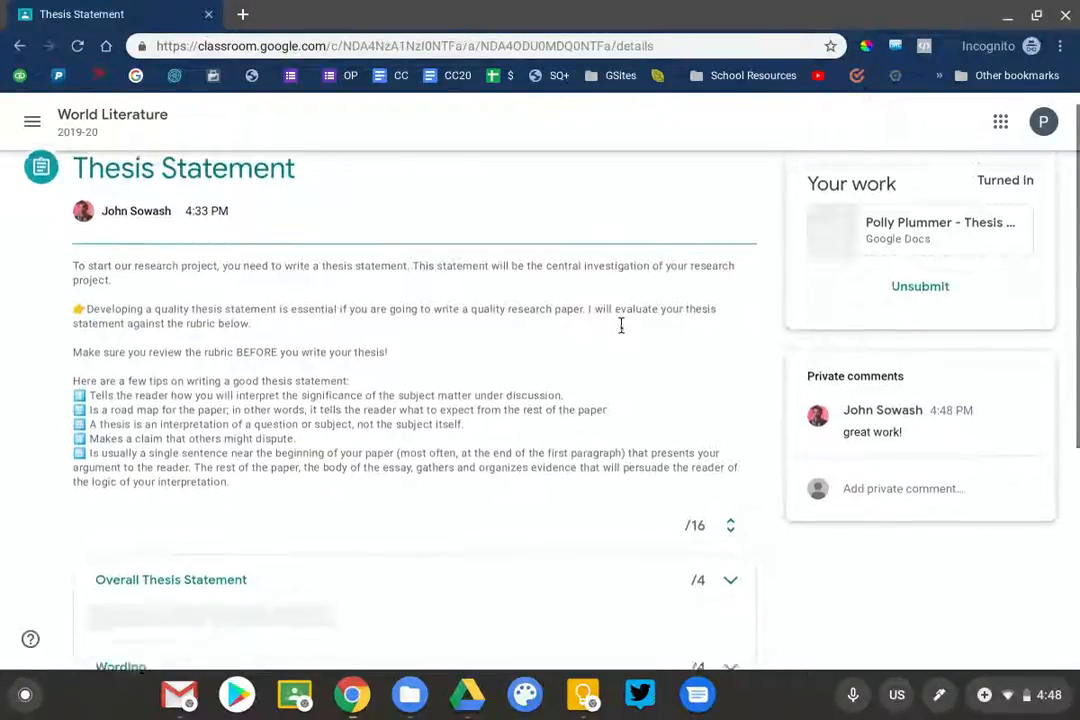
{"action": "key", "text": "ctrl+r"}
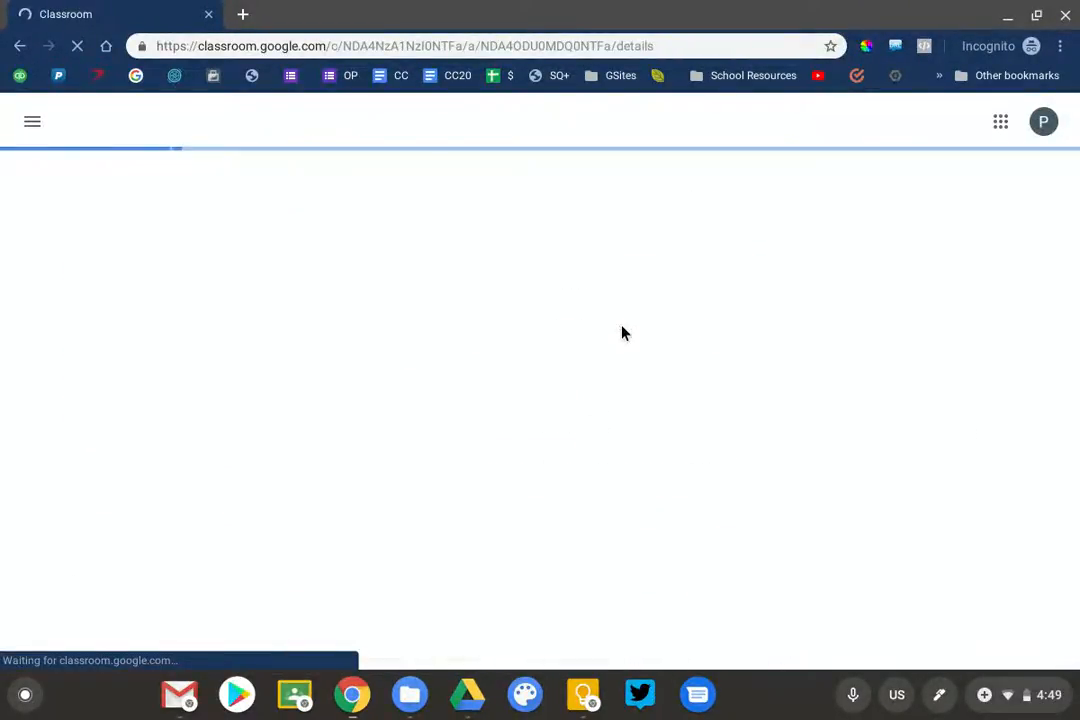
{"action": "scroll", "coordinate": [622, 325], "scroll_direction": "down", "scroll_amount": 3}
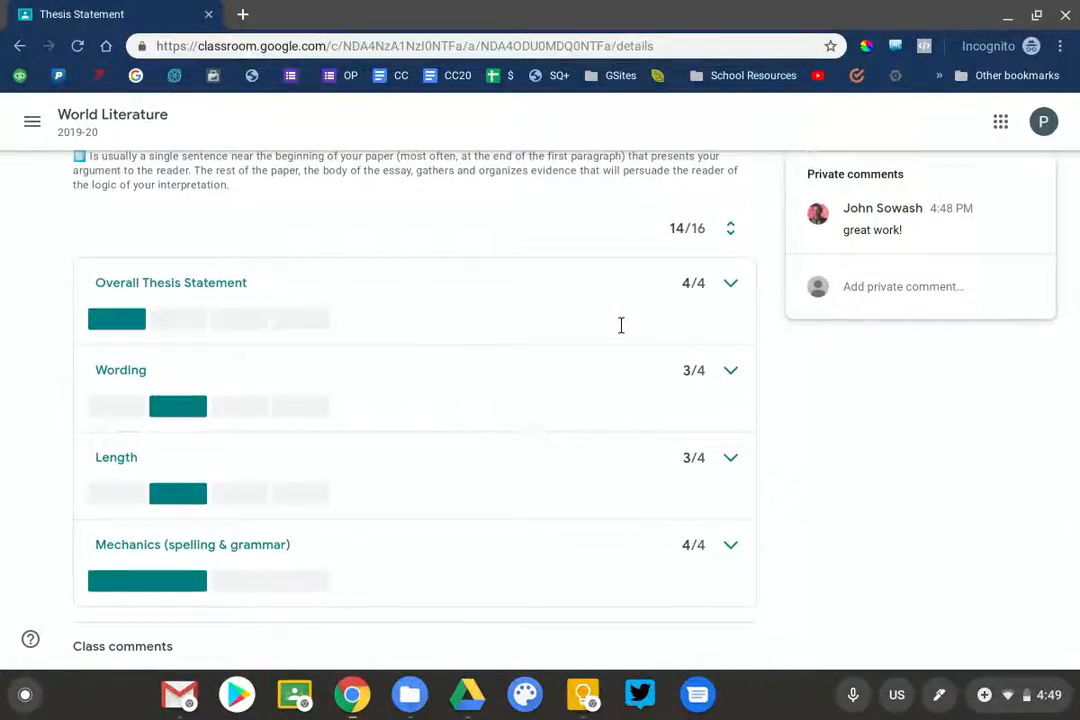
Expand the Overall Thesis Statement and Wording criteria, and review the awarded levels, total score and returned work in the student's view.
{"action": "left_click", "coordinate": [730, 283]}
{"action": "scroll", "coordinate": [730, 284], "scroll_direction": "down", "scroll_amount": 1}
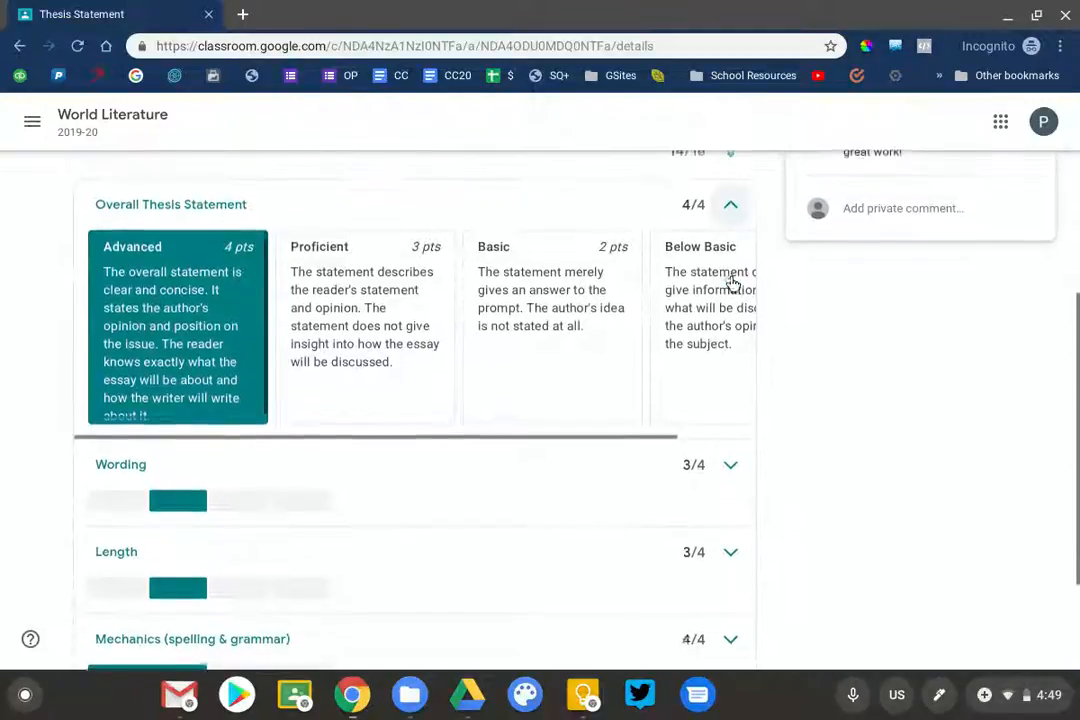
{"action": "left_click", "coordinate": [738, 460]}
{"action": "scroll", "coordinate": [737, 465], "scroll_direction": "down", "scroll_amount": 1}
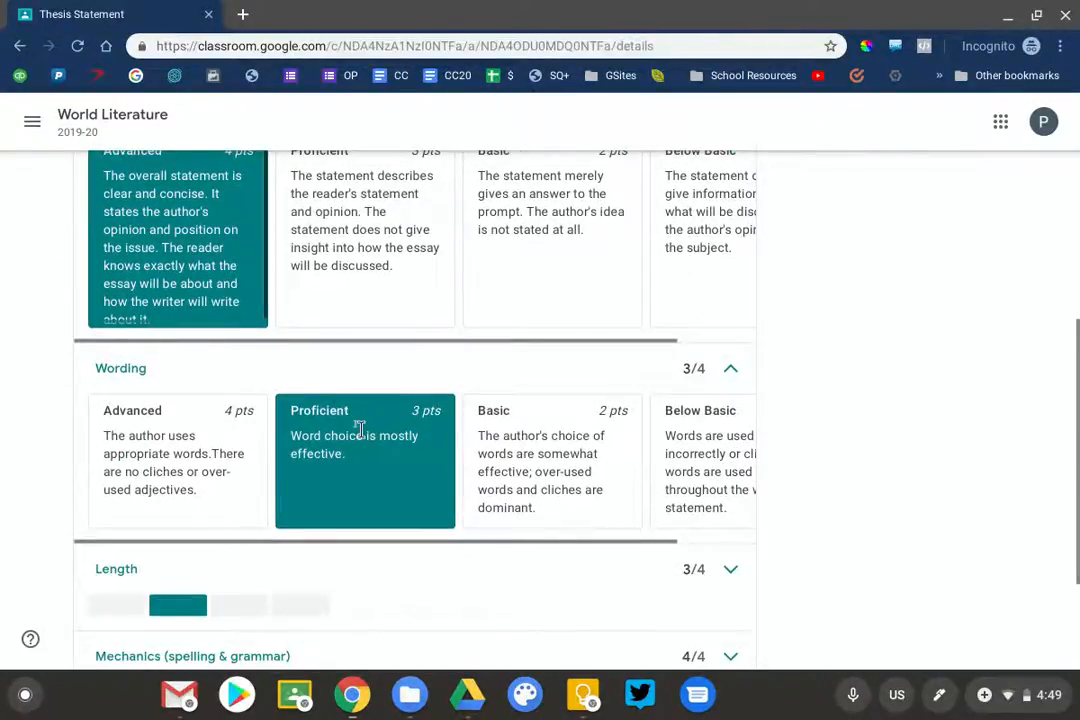
{"action": "scroll", "coordinate": [232, 458], "scroll_direction": "up", "scroll_amount": 5}
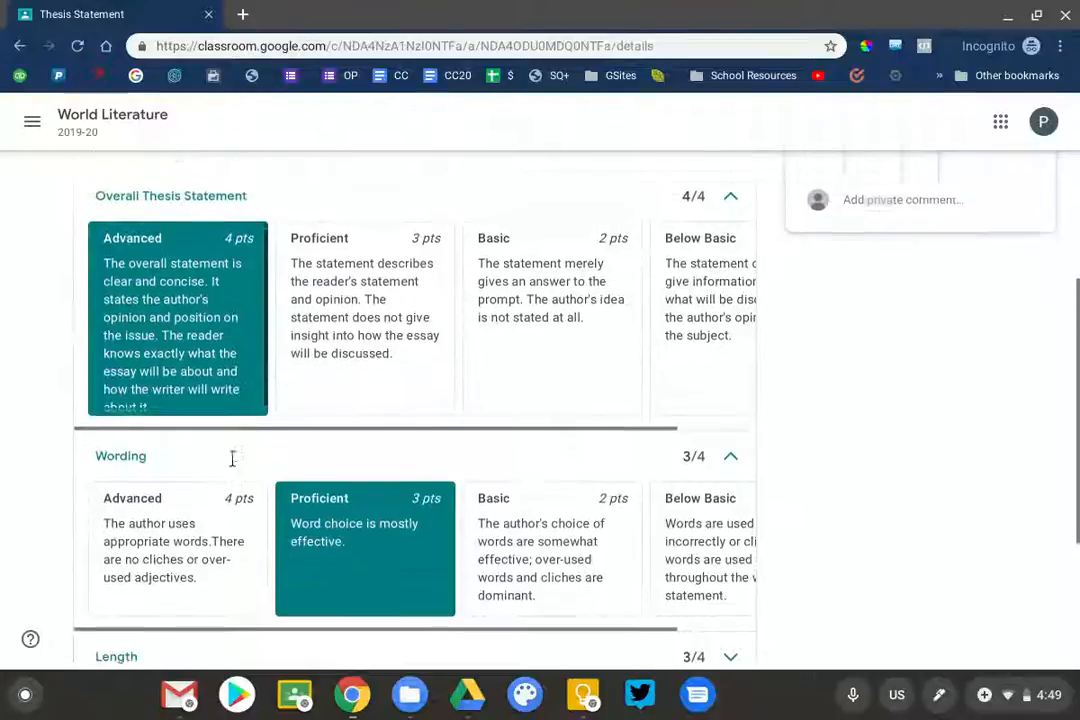
{"action": "scroll", "coordinate": [232, 458], "scroll_direction": "up", "scroll_amount": 3}
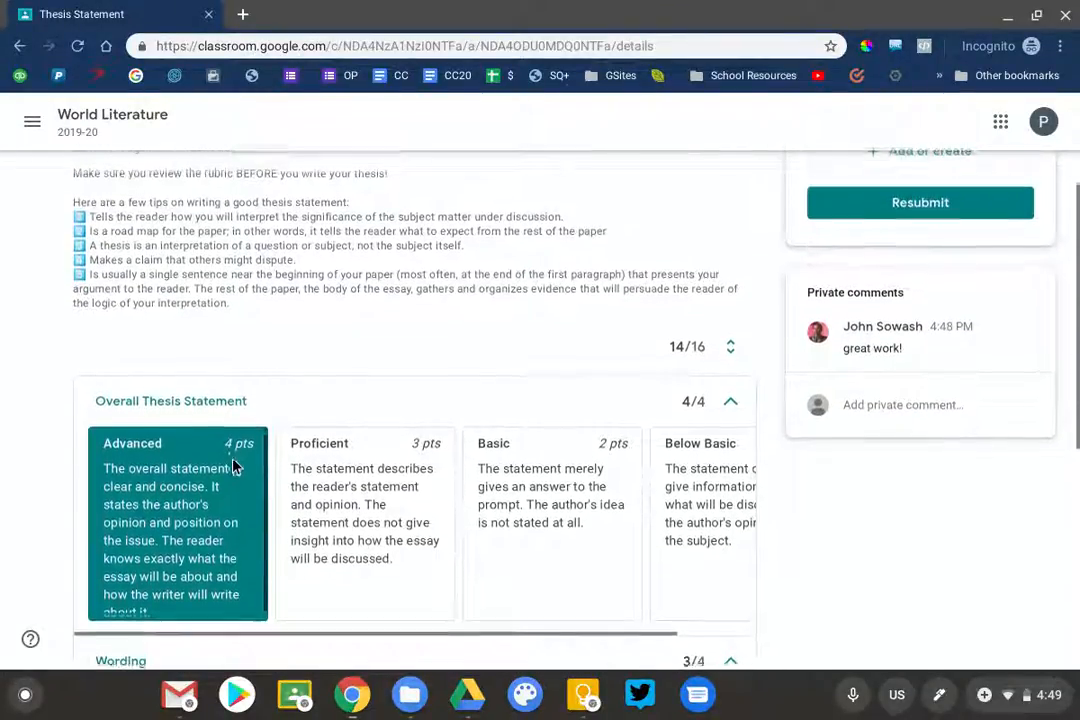
{"action": "scroll", "coordinate": [233, 465], "scroll_direction": "up", "scroll_amount": 1}
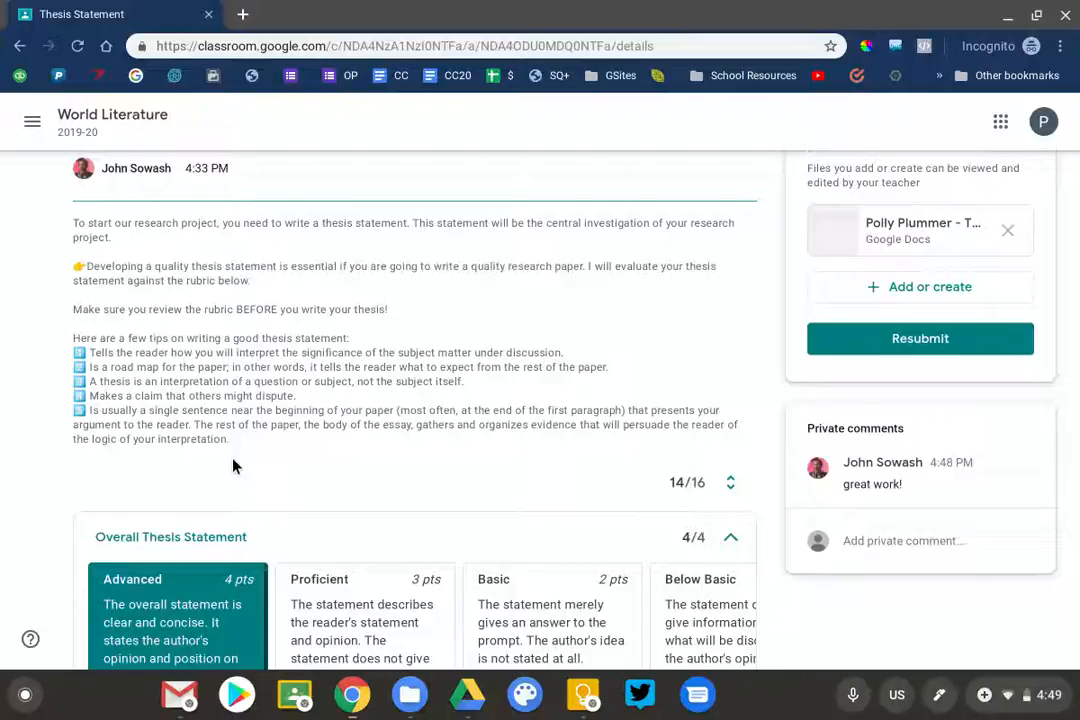
{"action": "scroll", "coordinate": [233, 465], "scroll_direction": "up", "scroll_amount": 1}
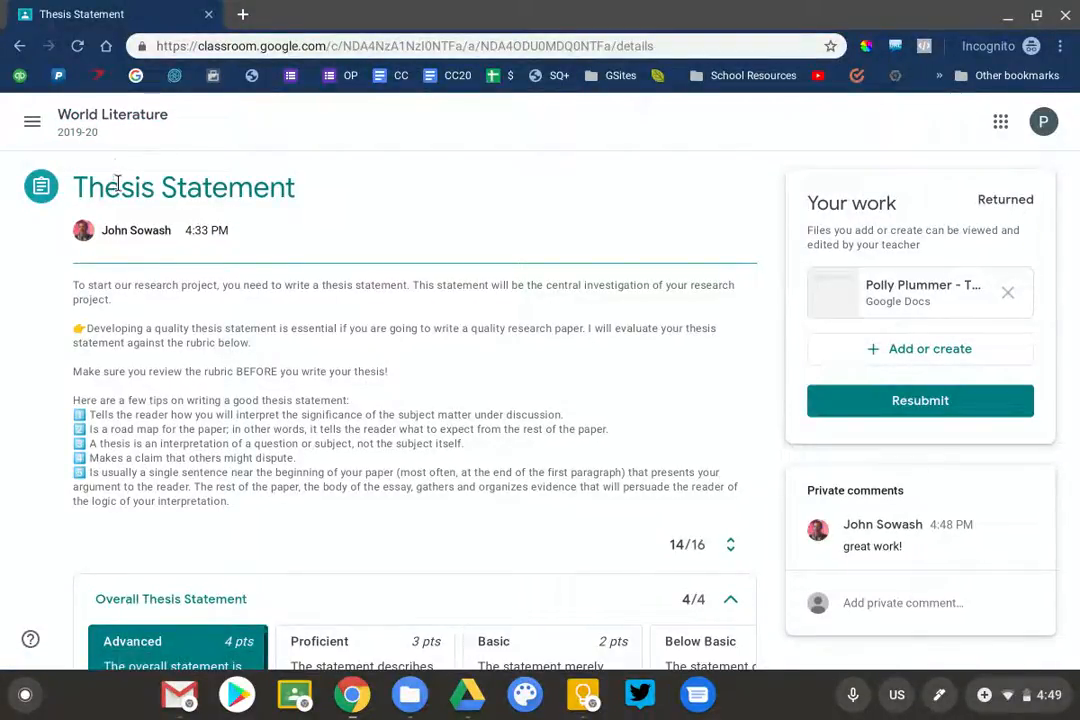
Leave the student's assignment for the class page, and open the World Literature Classwork page in the teacher's window.
{"action": "left_click", "coordinate": [85, 125]}
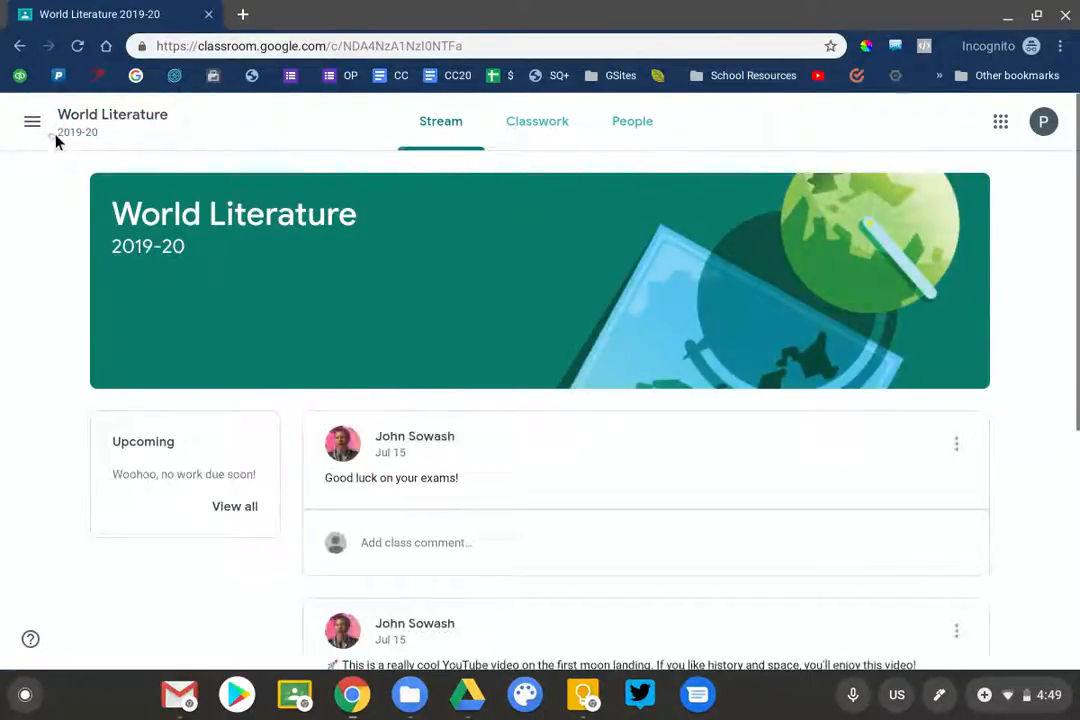
{"action": "key", "text": "alt+Tab"}
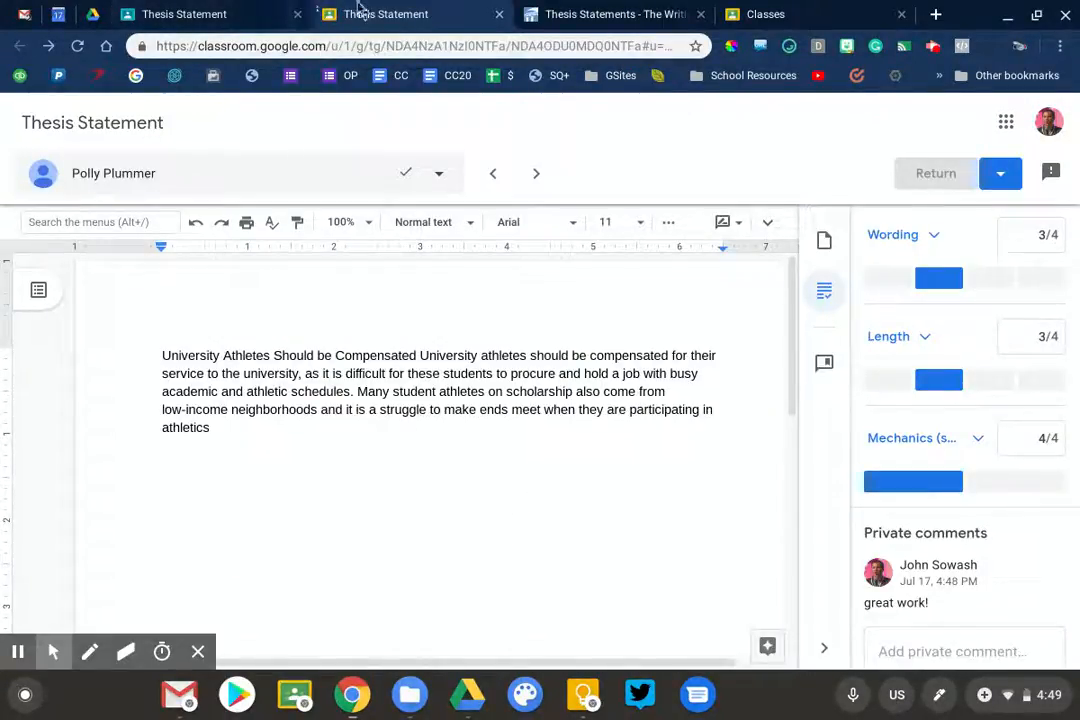
{"action": "left_click", "coordinate": [212, 12]}
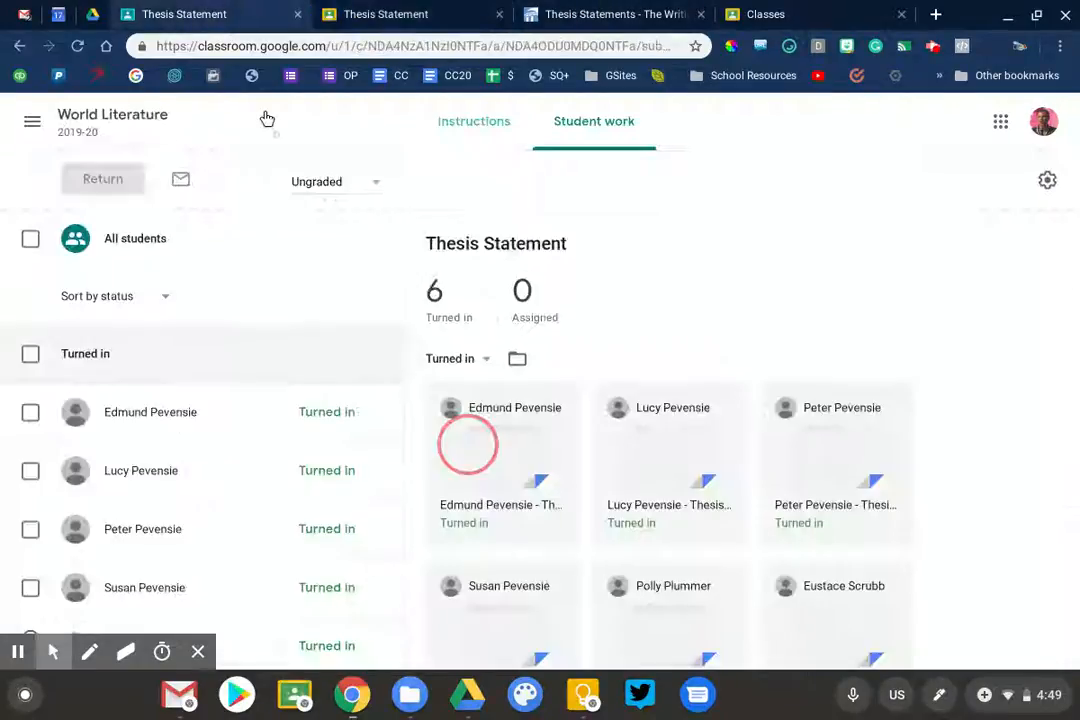
{"action": "left_click", "coordinate": [470, 114]}
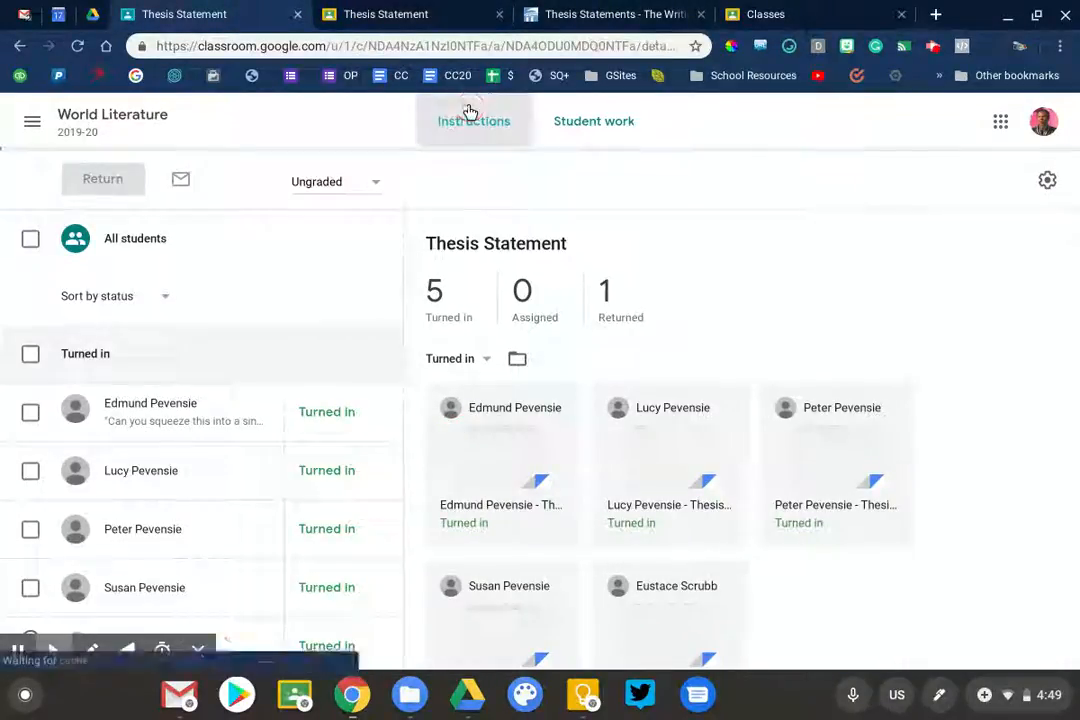
{"action": "left_click", "coordinate": [58, 118]}
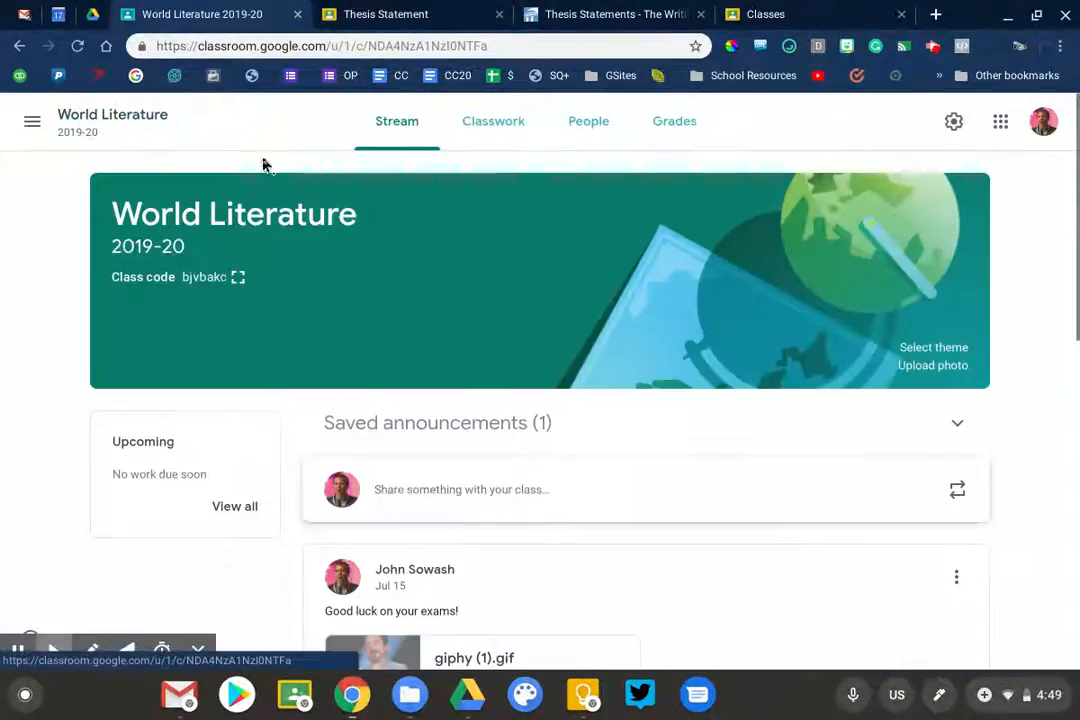
{"action": "left_click", "coordinate": [458, 130]}
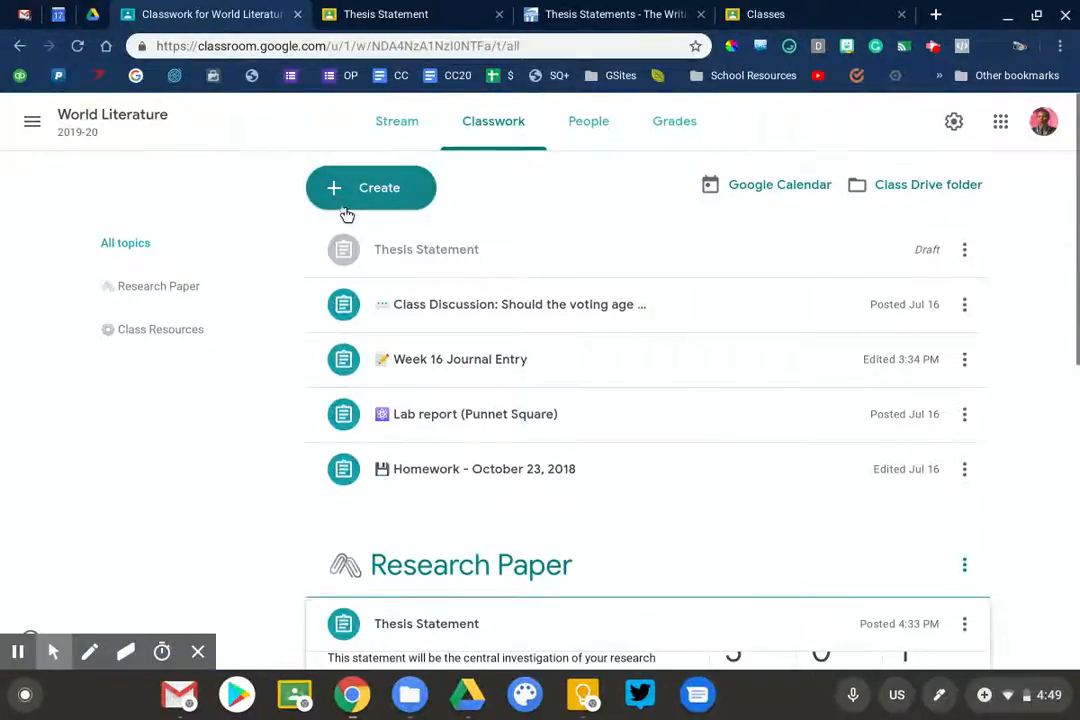
Reuse the Thesis Statement Rubric post from the "[Template] Lesson Examples (DO NOT SHARE)" class as a new assignment.
{"action": "left_click", "coordinate": [338, 196]}
{"action": "left_click", "coordinate": [360, 364]}
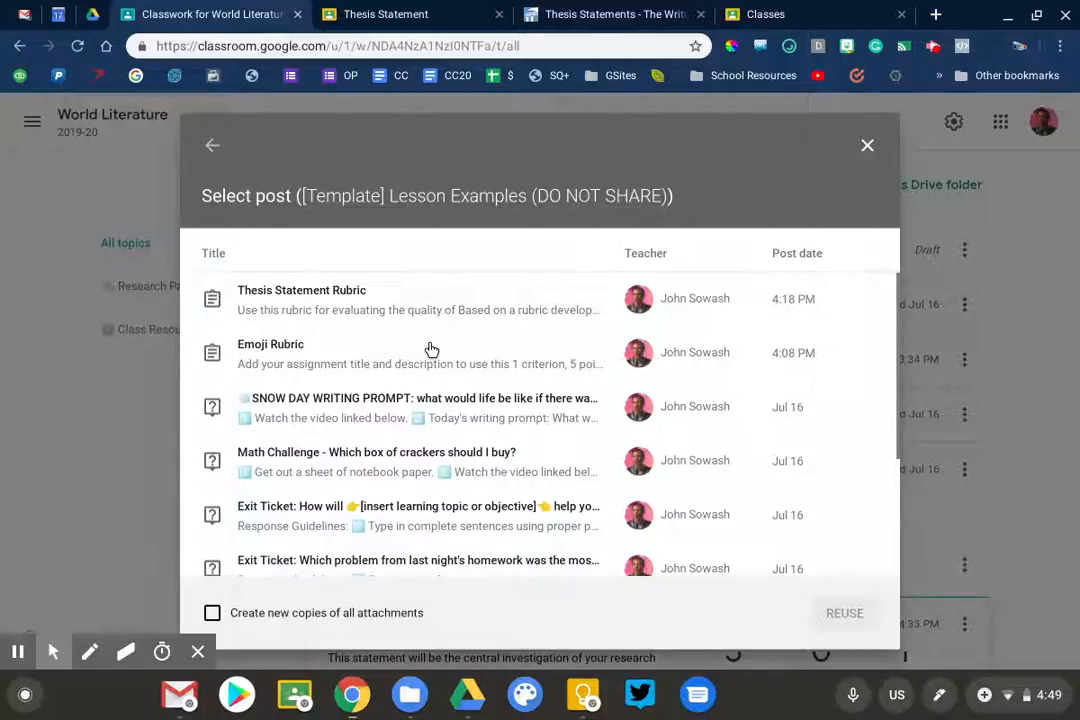
{"action": "left_click", "coordinate": [302, 292]}
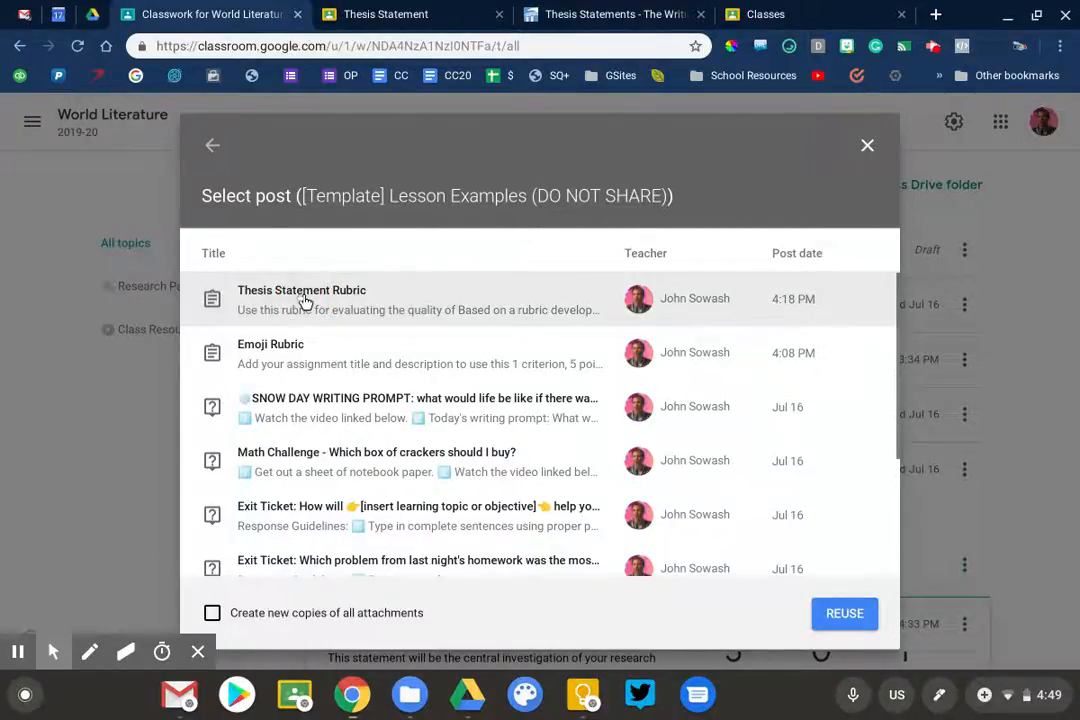
{"action": "left_click", "coordinate": [838, 614]}
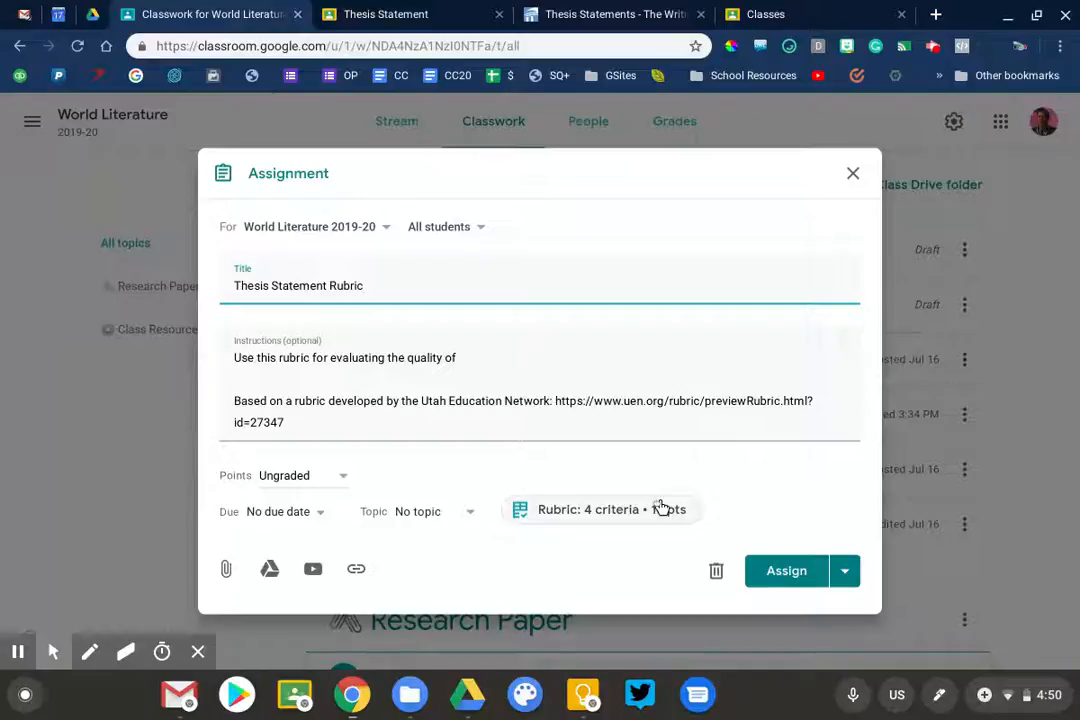
Try a value of 25 points for the reused assignment and restore it to Ungraded.
{"action": "left_click", "coordinate": [340, 480]}
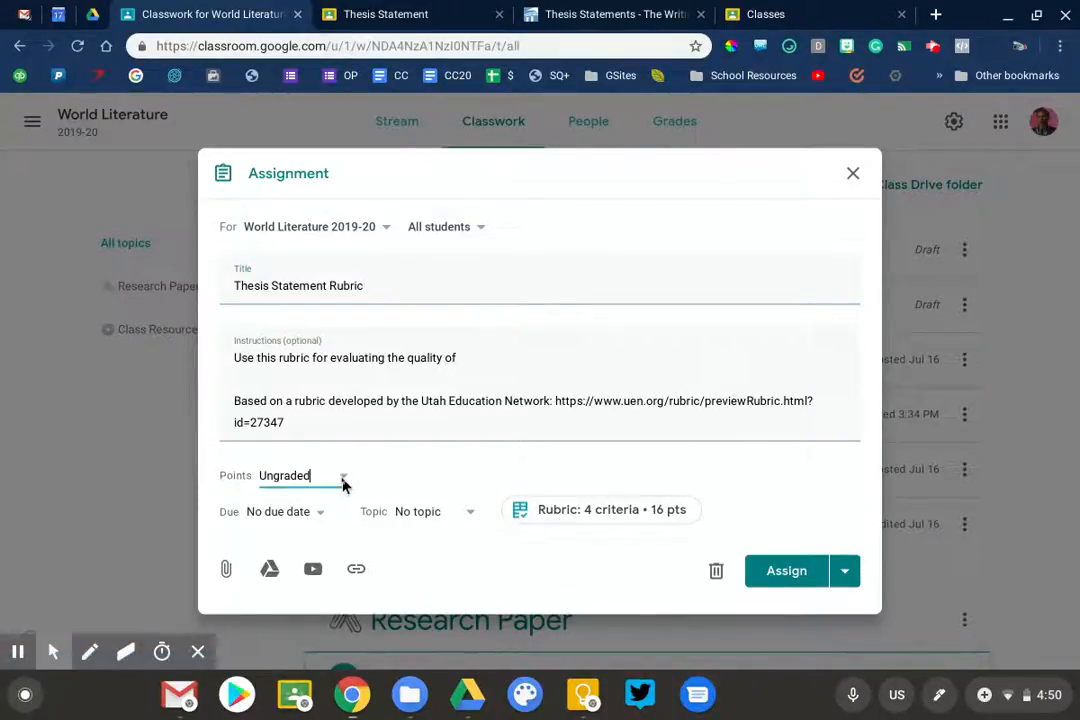
{"action": "double_click", "coordinate": [262, 481]}
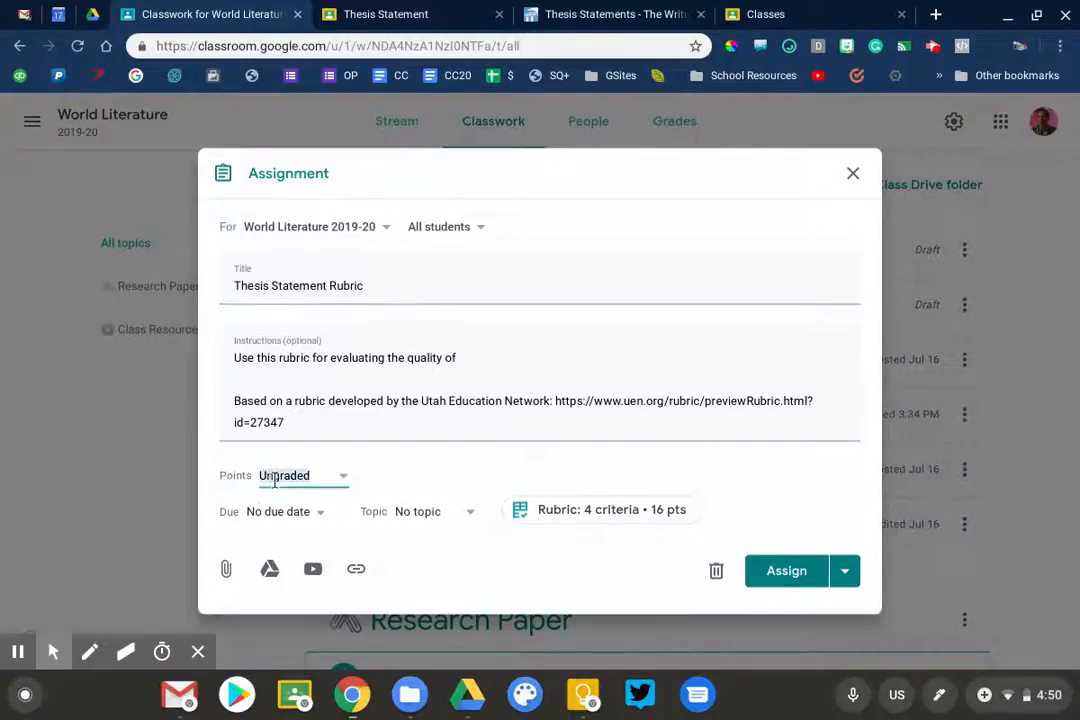
{"action": "type", "text": "25"}
{"action": "left_click", "coordinate": [518, 470]}
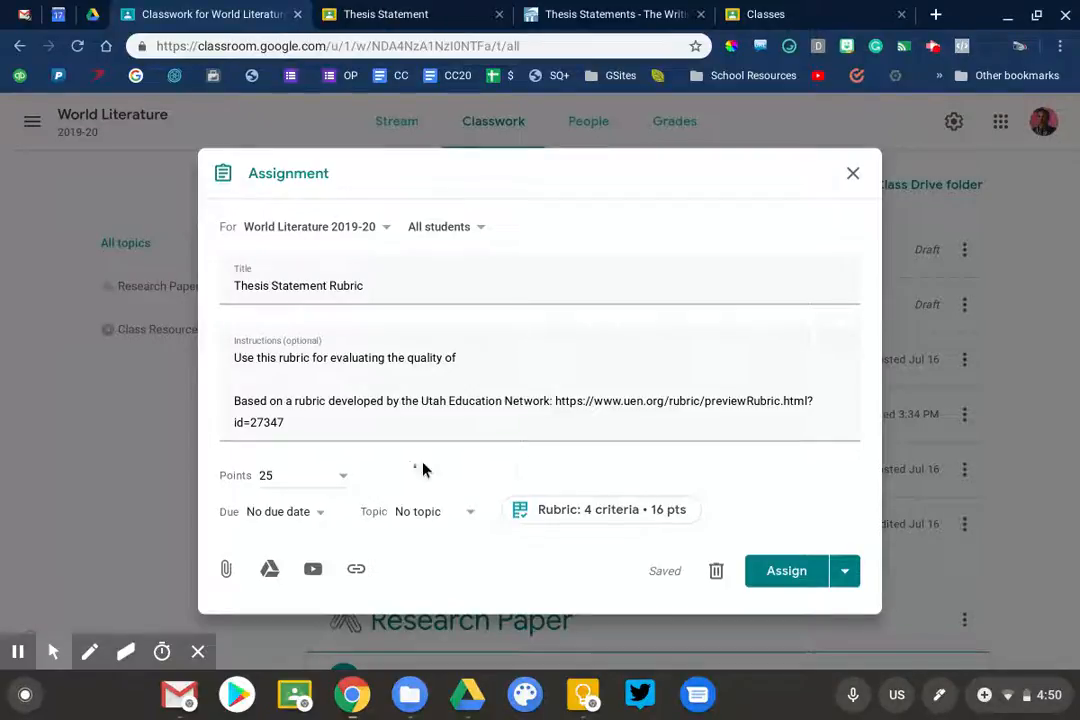
{"action": "left_click", "coordinate": [334, 477]}
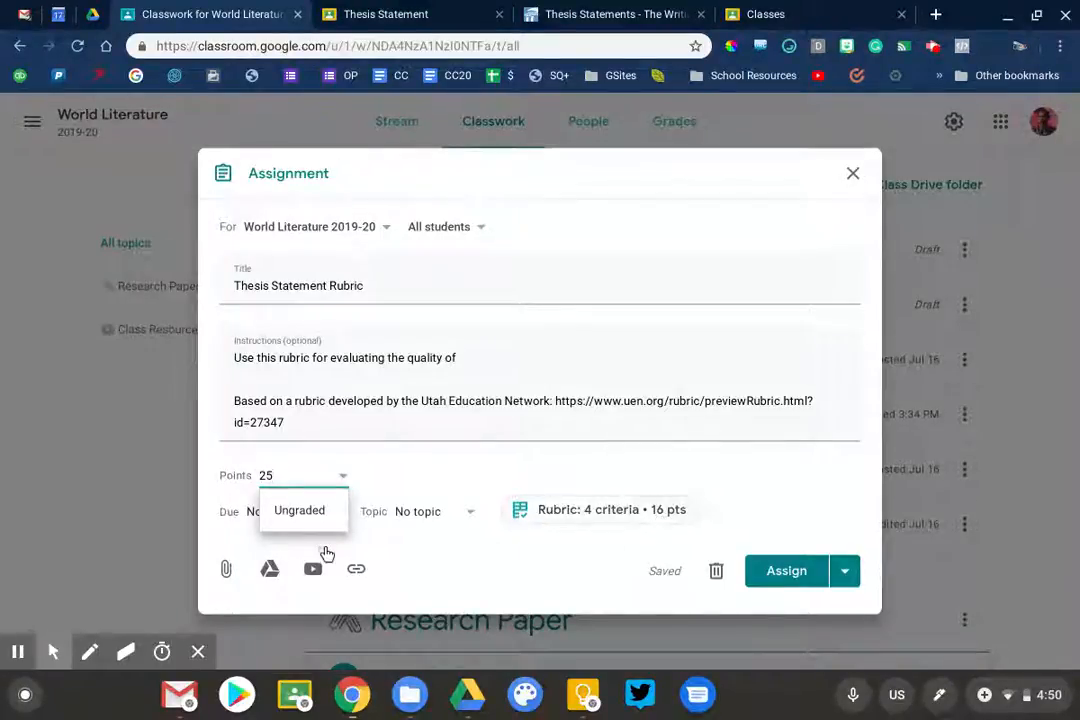
{"action": "left_click", "coordinate": [295, 508]}
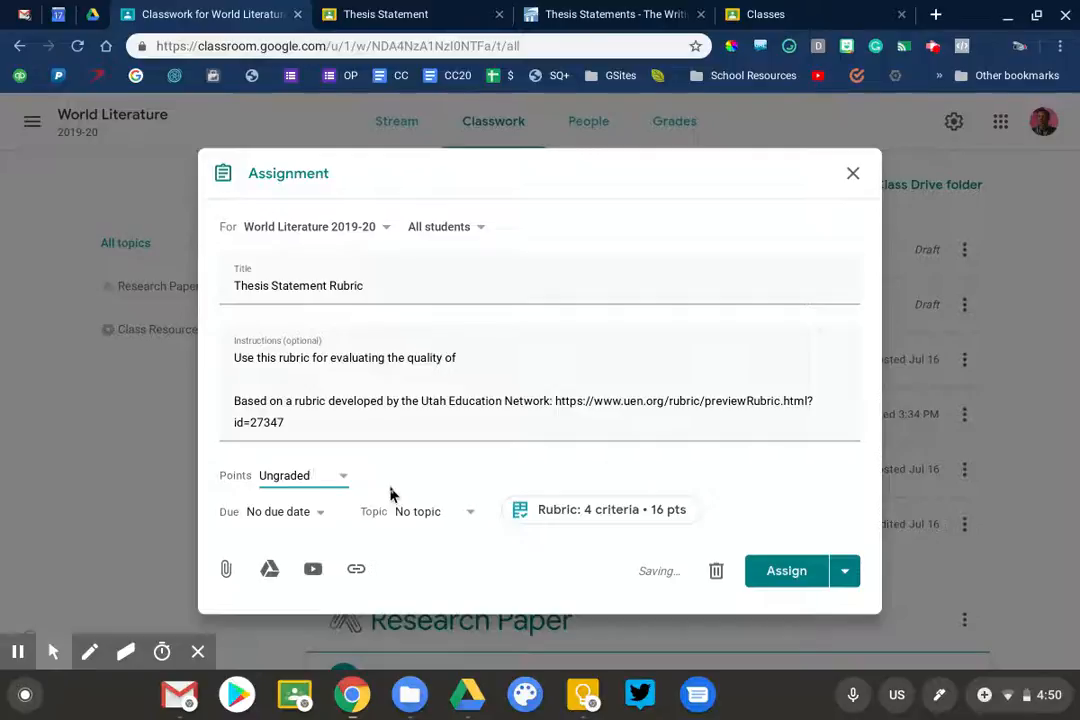
Set the reused Thesis Statement Rubric assignment to 16 points to match its rubric total.
{"action": "left_click", "coordinate": [266, 474]}
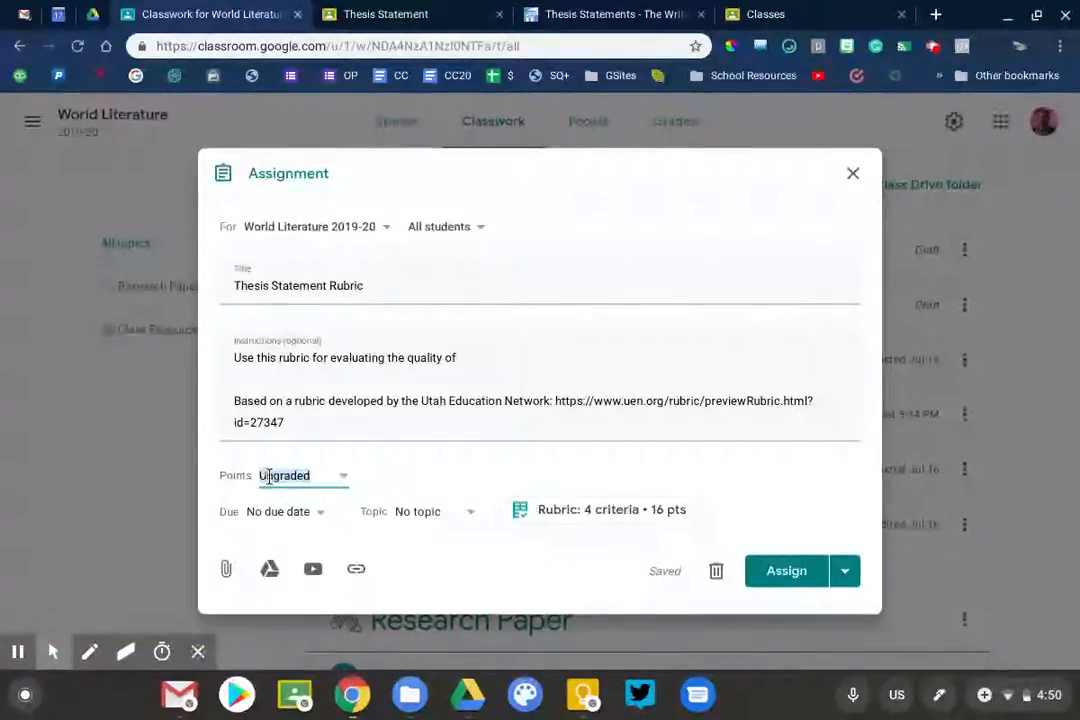
{"action": "type", "text": "1"}
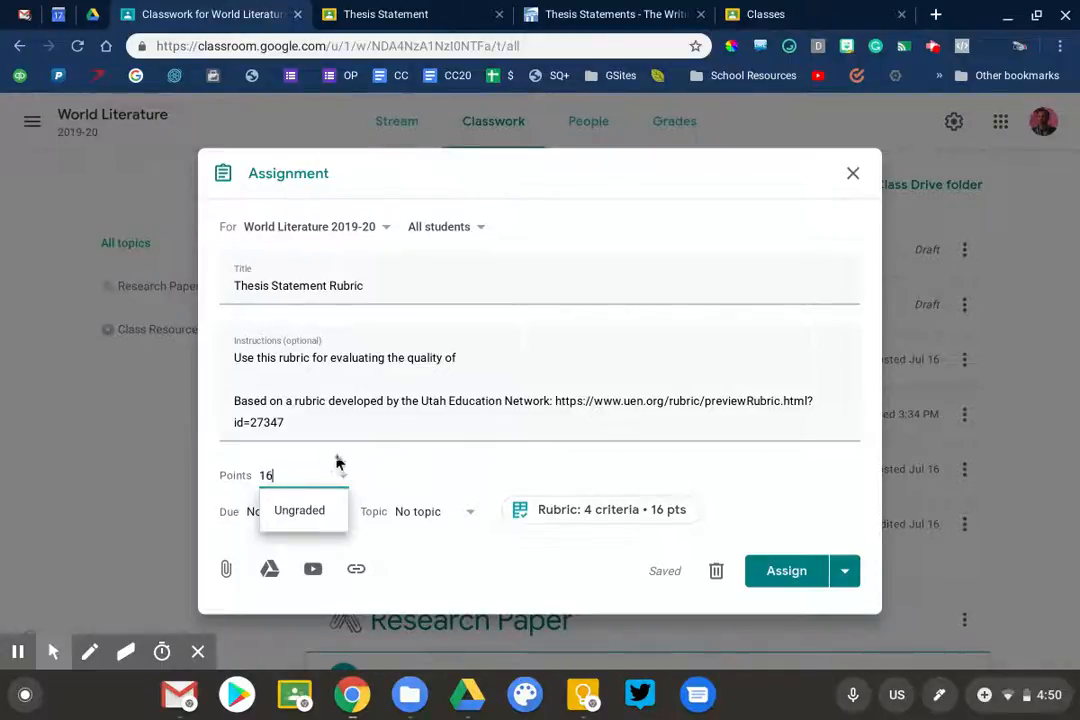
{"action": "type", "text": "6"}
{"action": "left_click", "coordinate": [385, 474]}
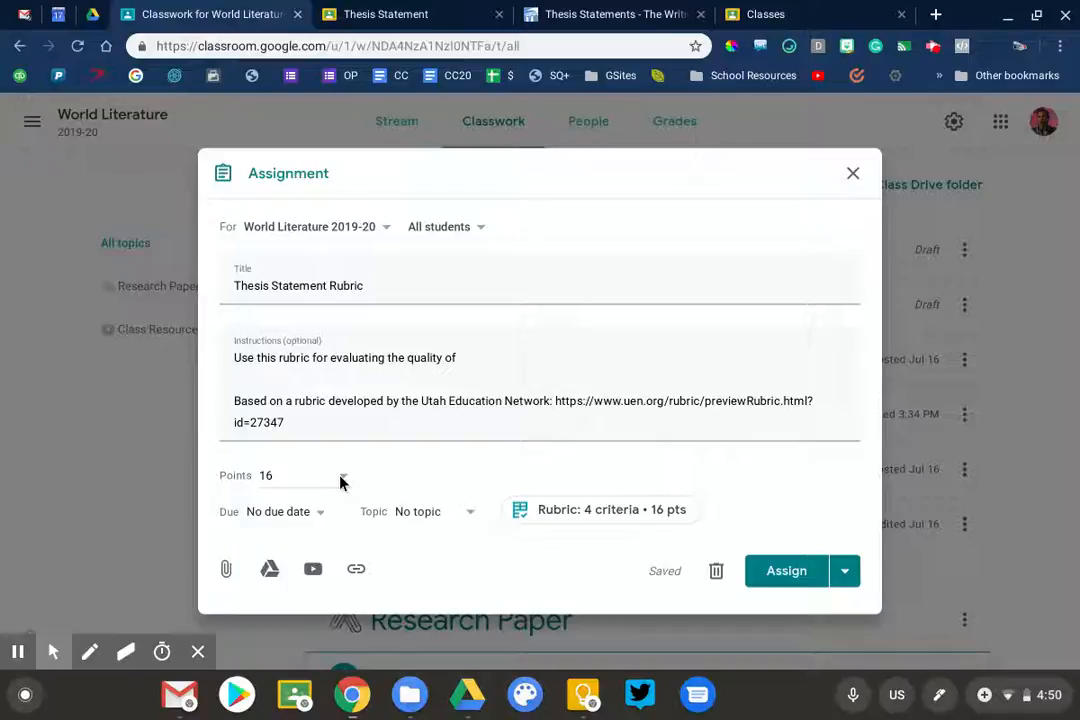
Change the point value of the reused Thesis Statement Rubric assignment to 80.
{"action": "left_click", "coordinate": [340, 481]}
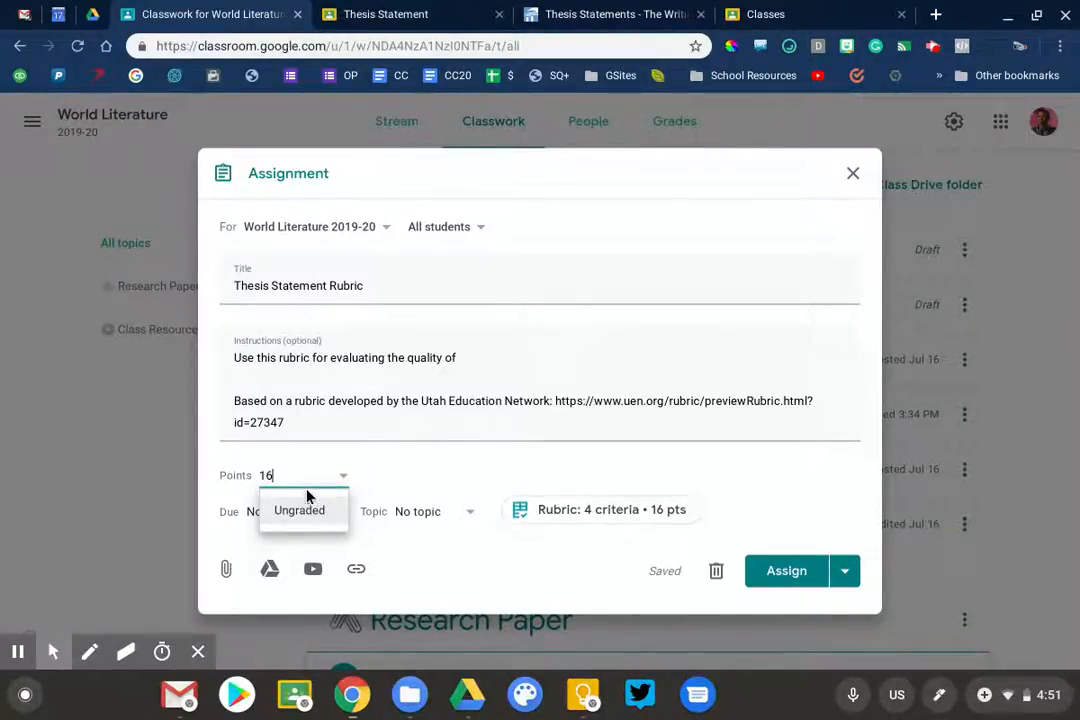
{"action": "type", "text": "80"}
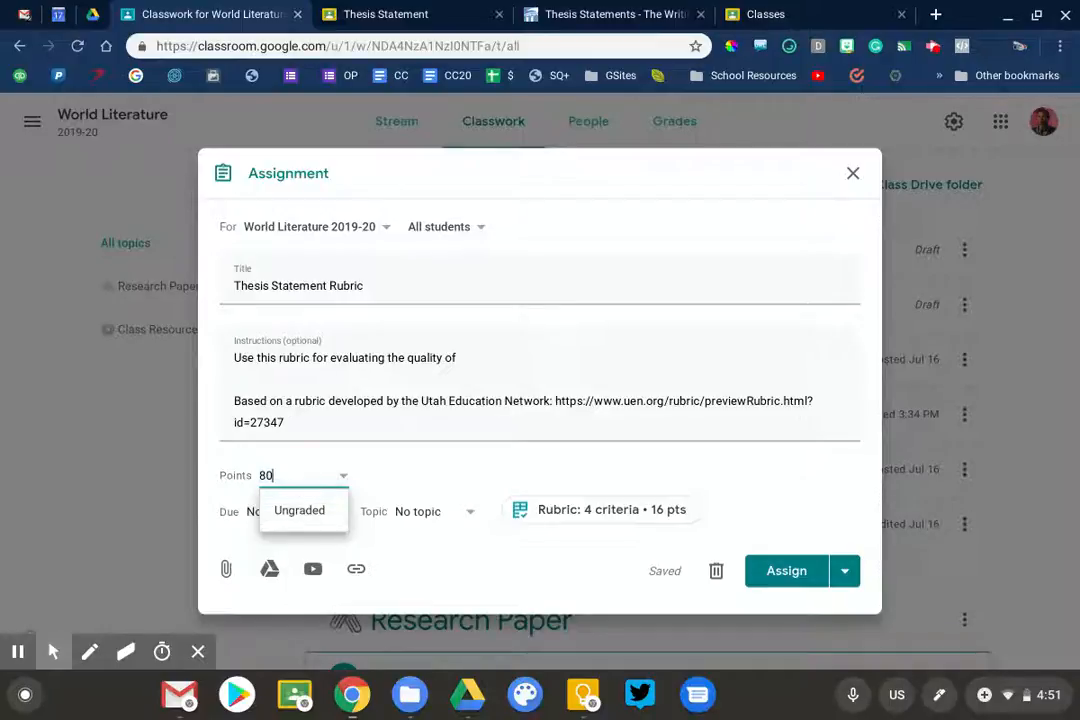
{"action": "left_click", "coordinate": [413, 493]}
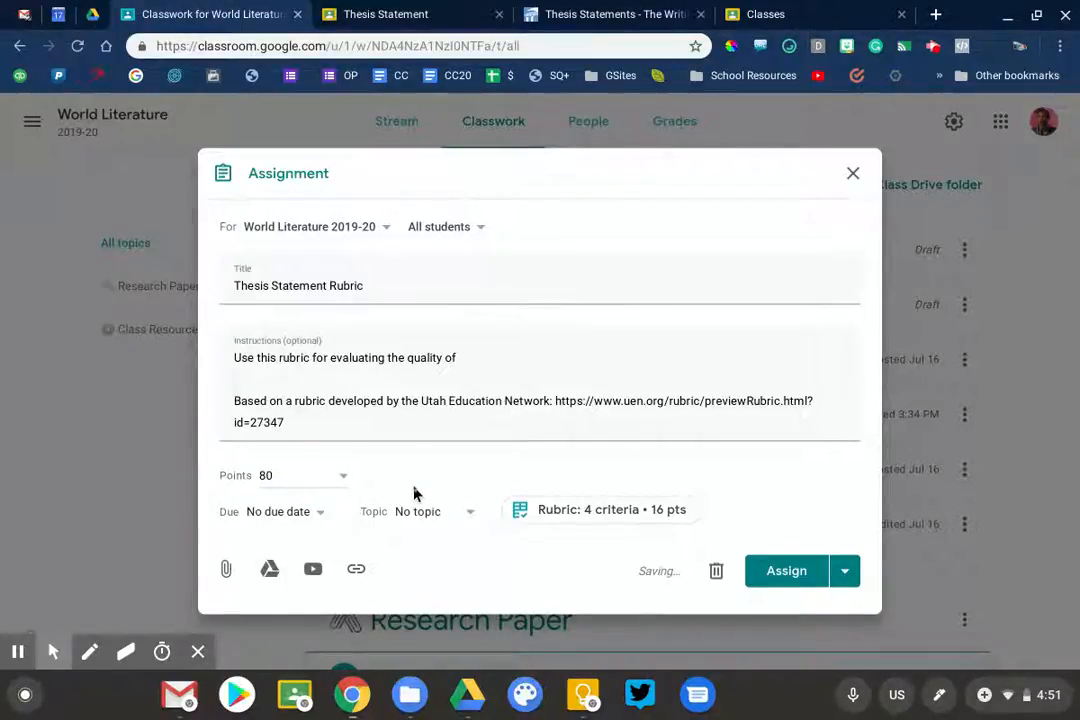